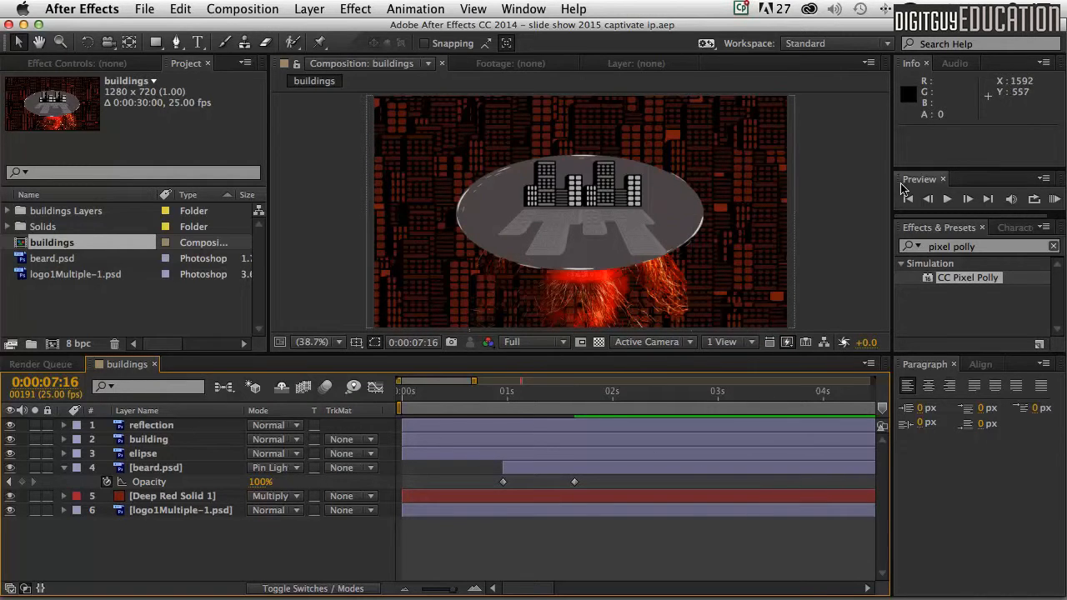
- Preview the buildings composition from its start, stop playback and return the current time to 0:00:00:00
left_click(907, 199)
left_click(1054, 199)
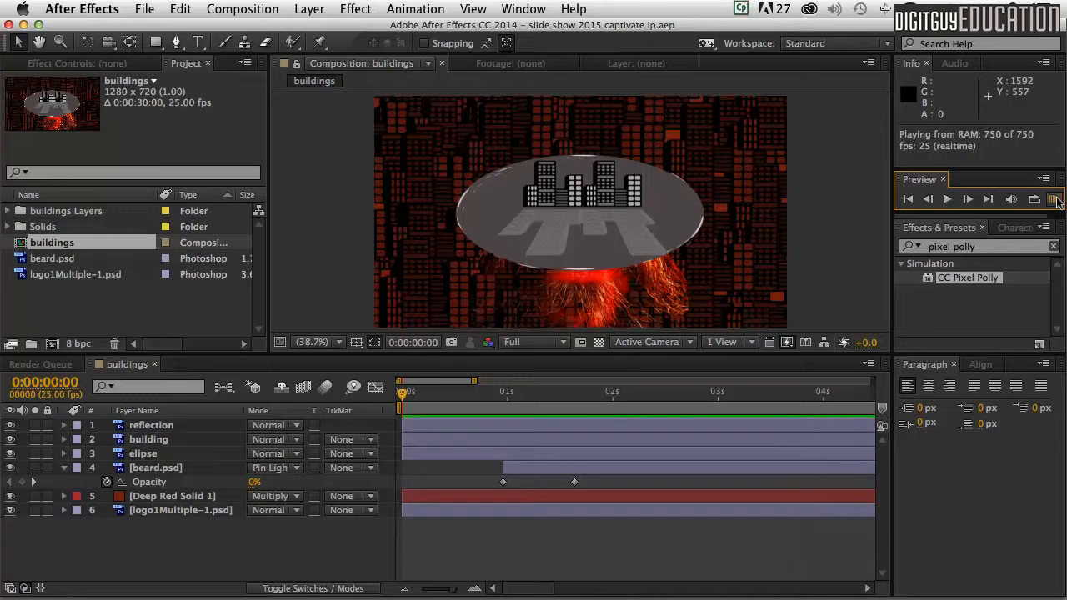
key("space")
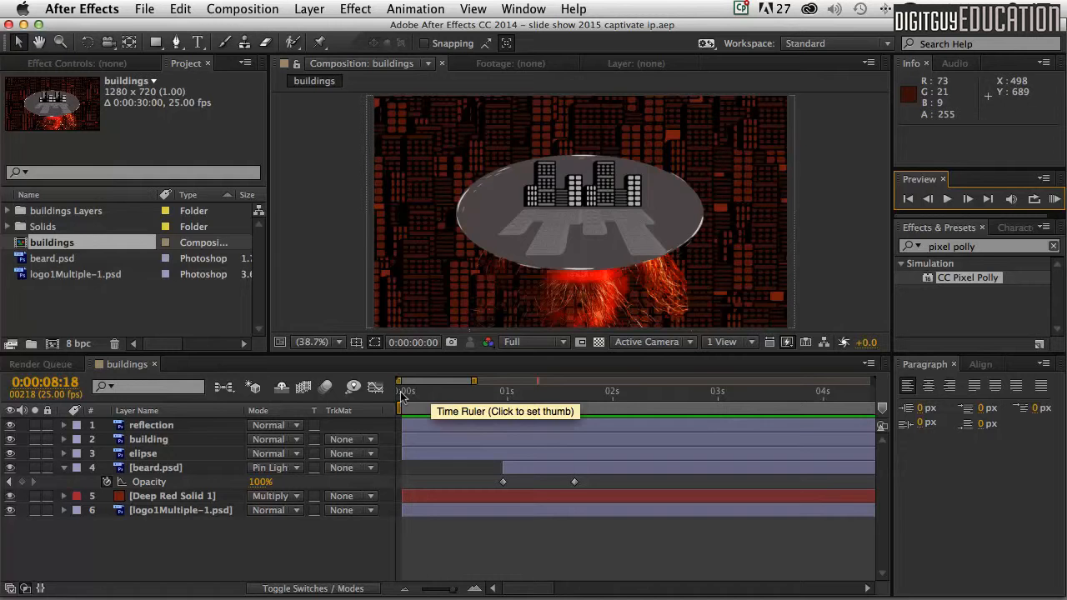
left_click(407, 393)
left_click_drag(407, 393, 383, 391)
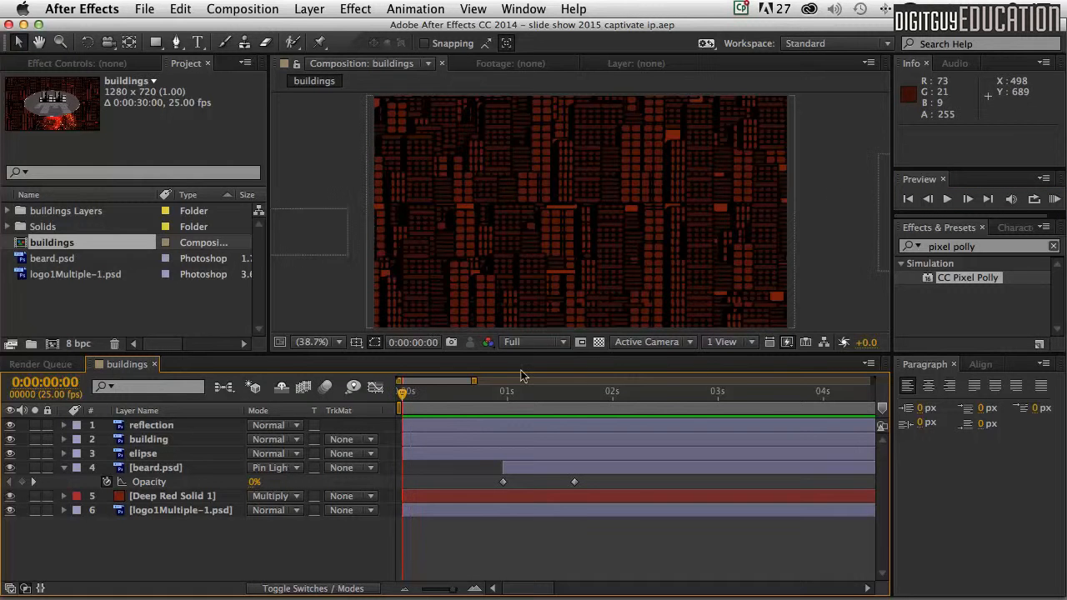
- Search the effects for "hue" and apply Hue/Saturation to the building layer
left_click(974, 246)
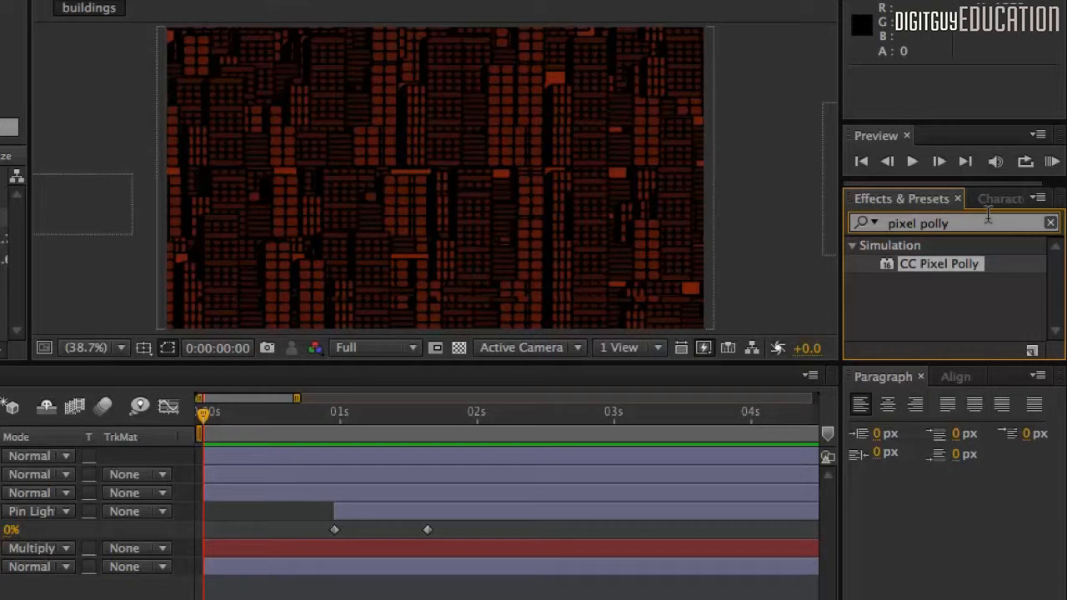
left_click_drag(994, 243, 828, 215)
type("hue")
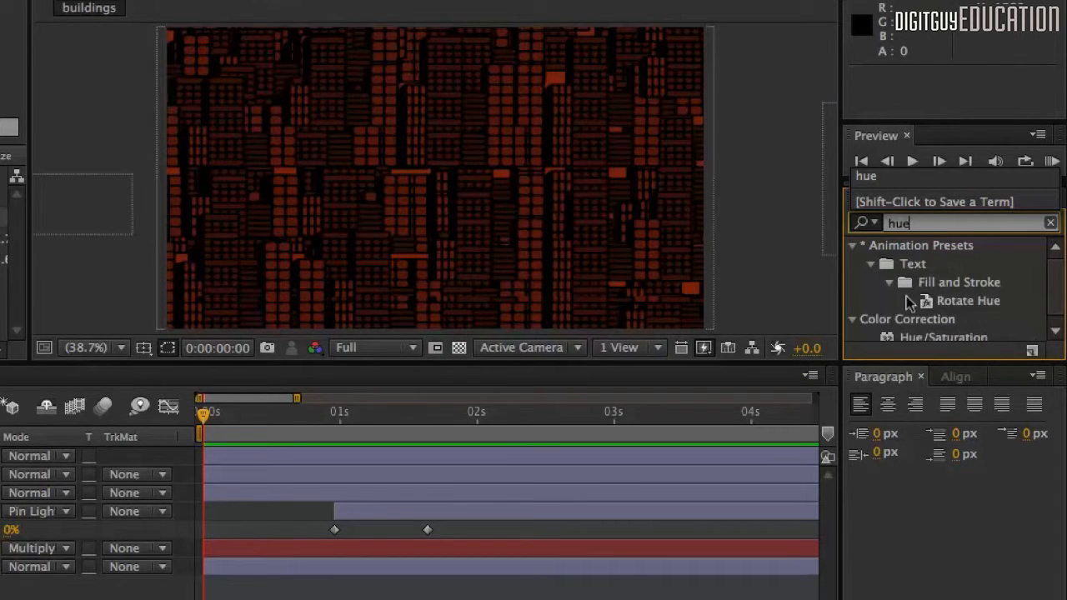
left_click_drag(928, 352, 945, 367)
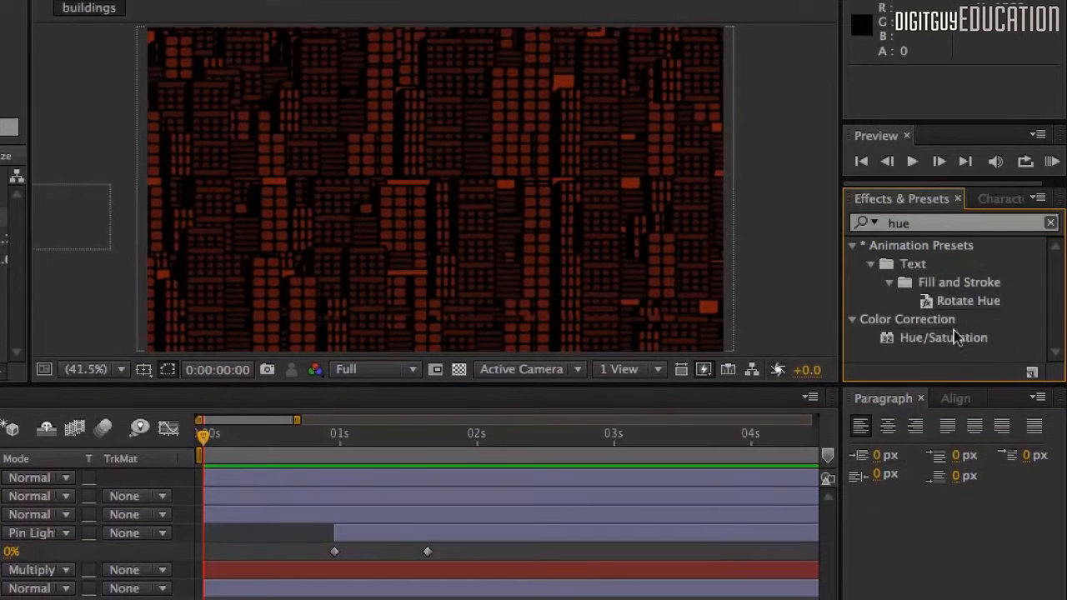
left_click(890, 342)
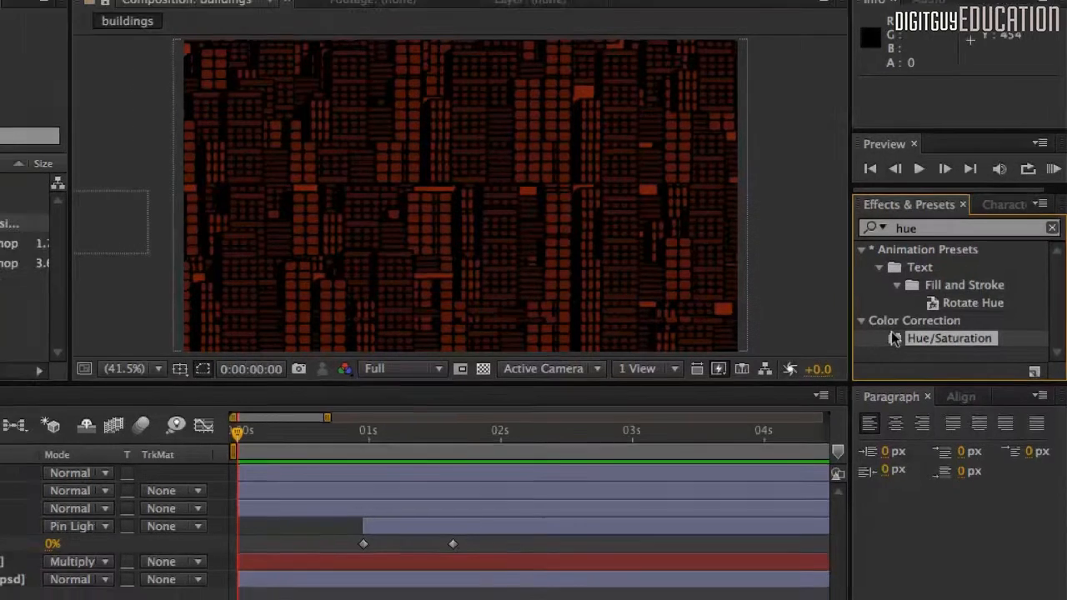
left_click_drag(893, 338, 666, 450)
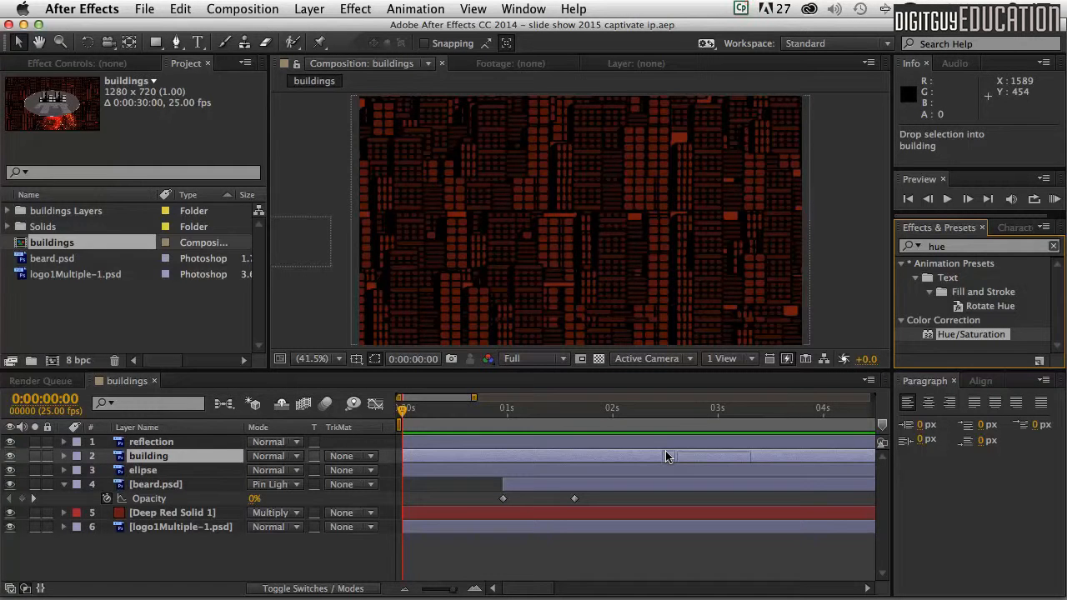
left_click_drag(665, 451, 666, 450)
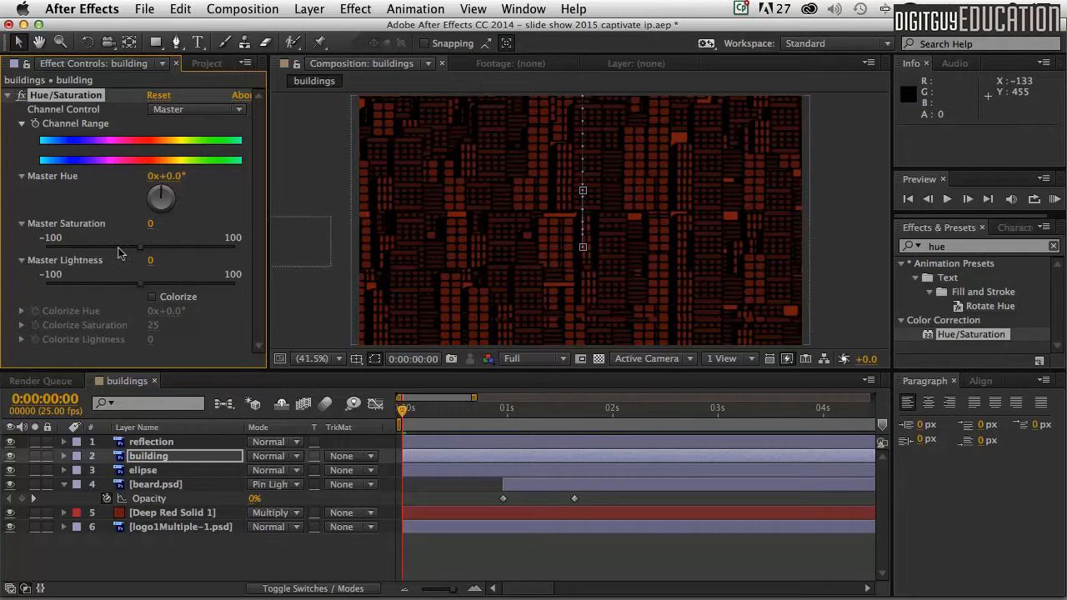
- Enable Colorize in the building layer's Hue/Saturation effect and start keyframing Colorize Hue with 0° at 0:00:00:23
left_click(402, 410)
left_click_drag(402, 410, 529, 425)
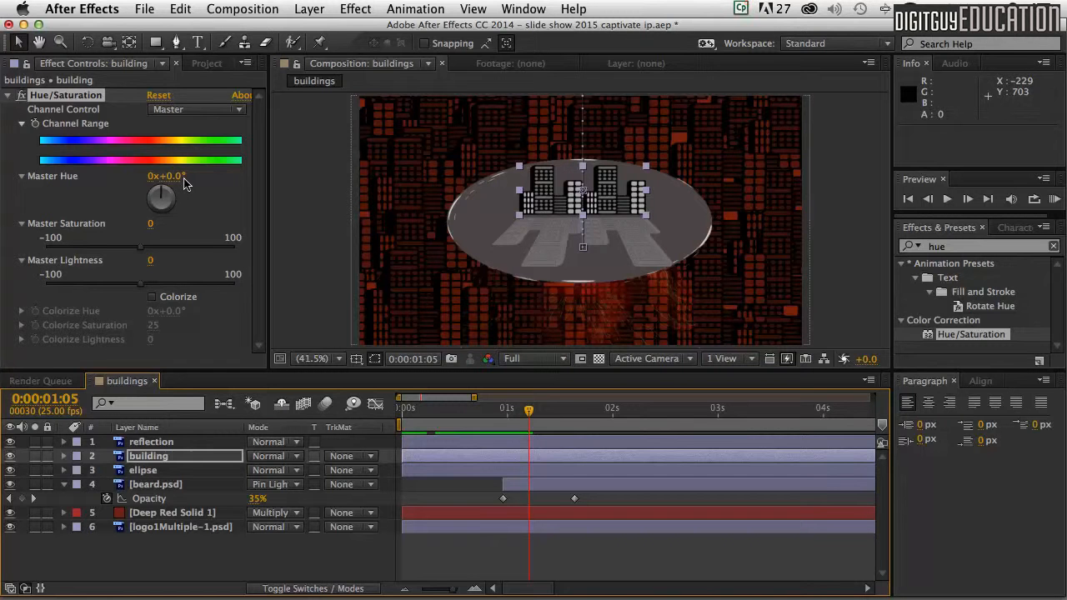
left_click(152, 297)
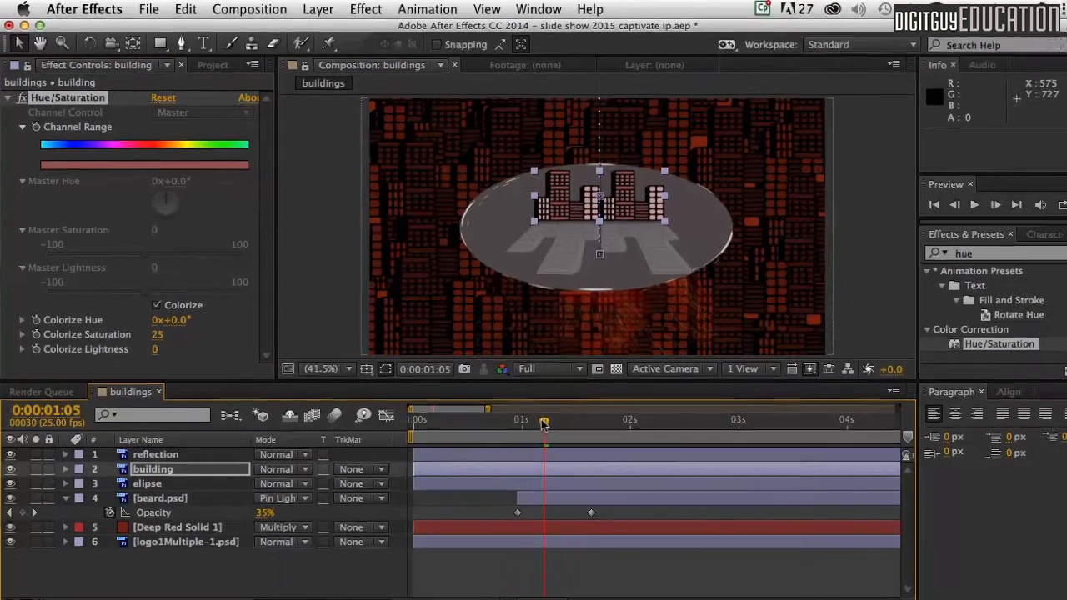
left_click_drag(666, 519, 637, 516)
mouse_move(505, 409)
left_mouse_down()
mouse_move(474, 409)
mouse_move(496, 406)
left_mouse_up()
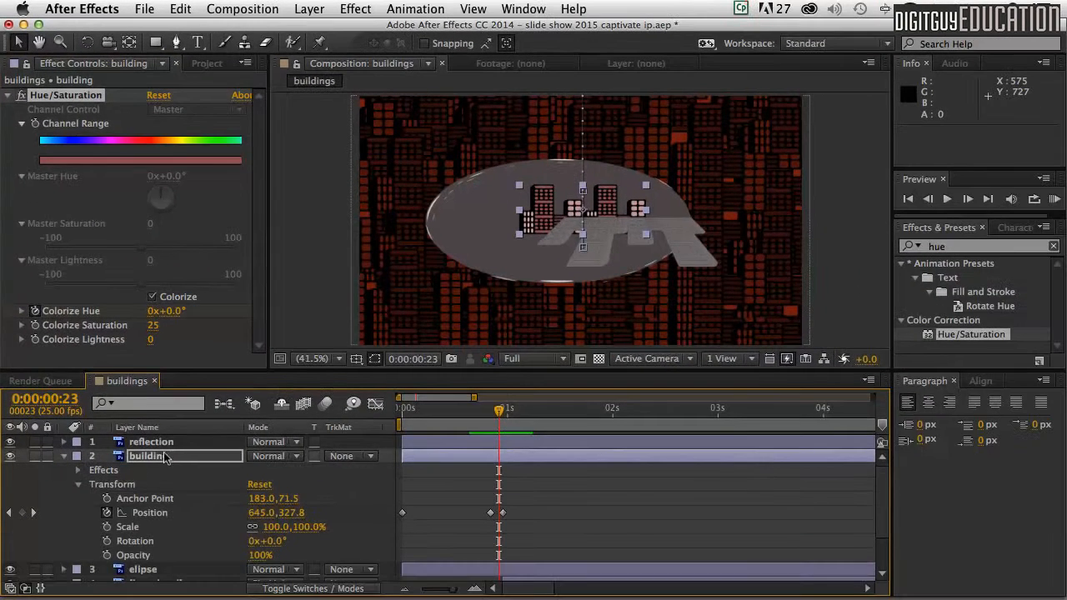
- Collapse the building layer's Transform group and expand its Hue/Saturation properties to expose the Colorize Hue keyframe, giving the timeline more height
left_click(77, 484)
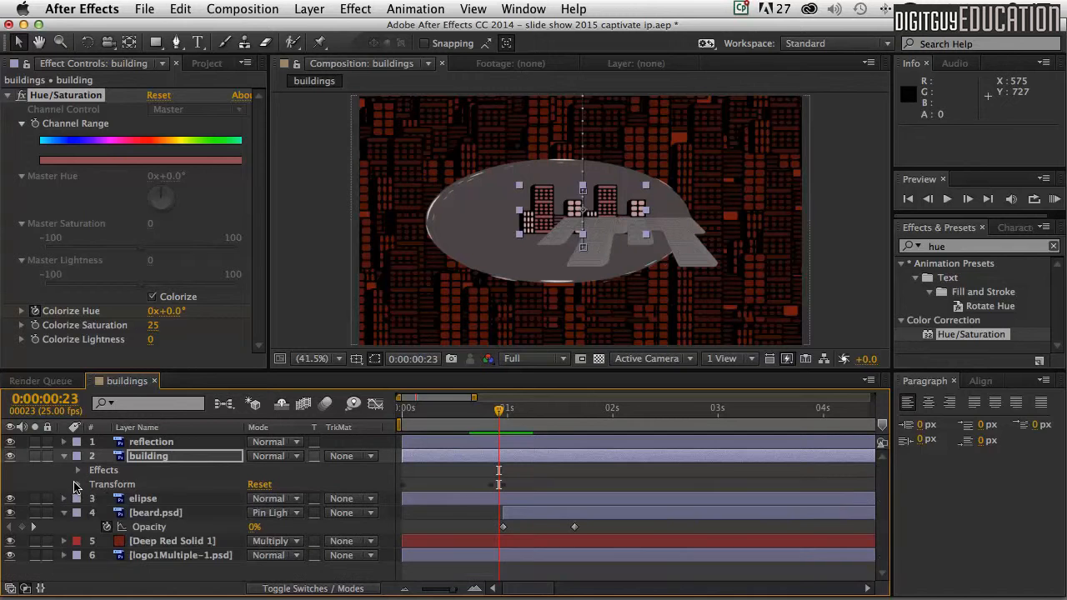
left_click(75, 469)
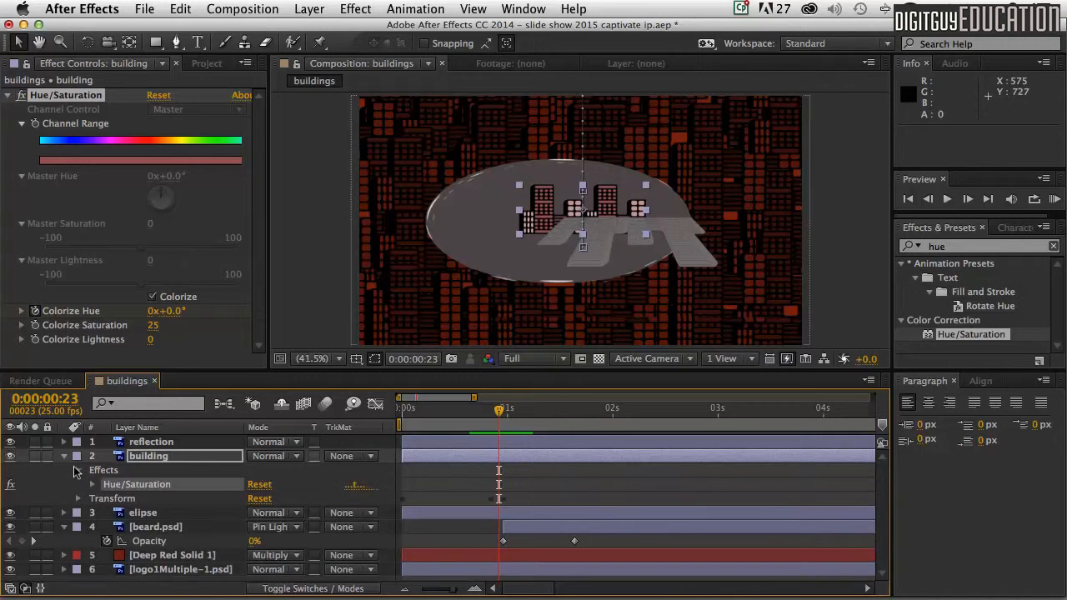
left_click(92, 484)
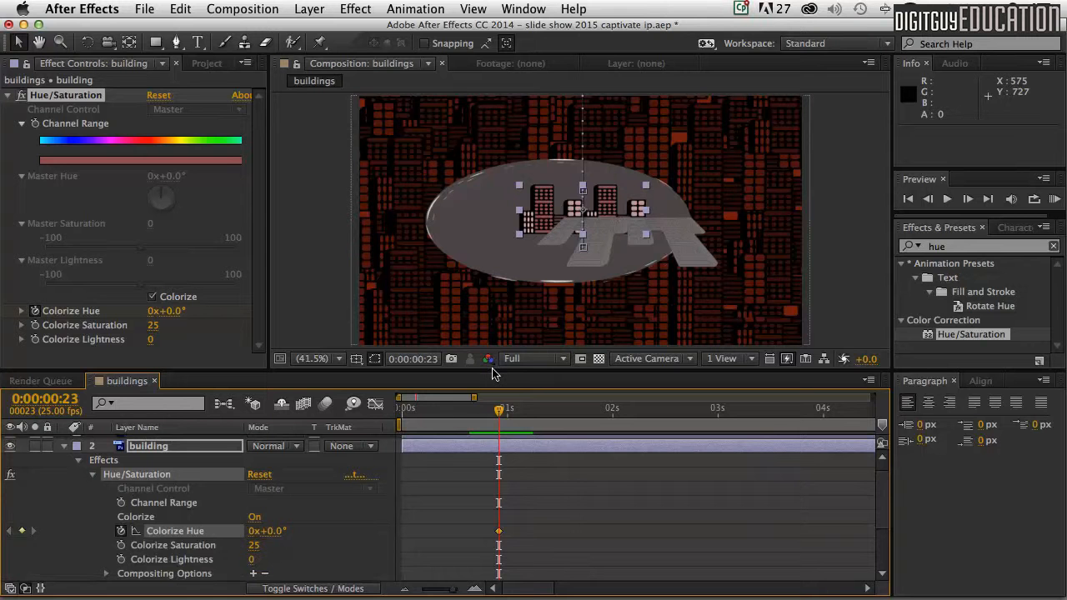
left_click_drag(495, 364, 495, 312)
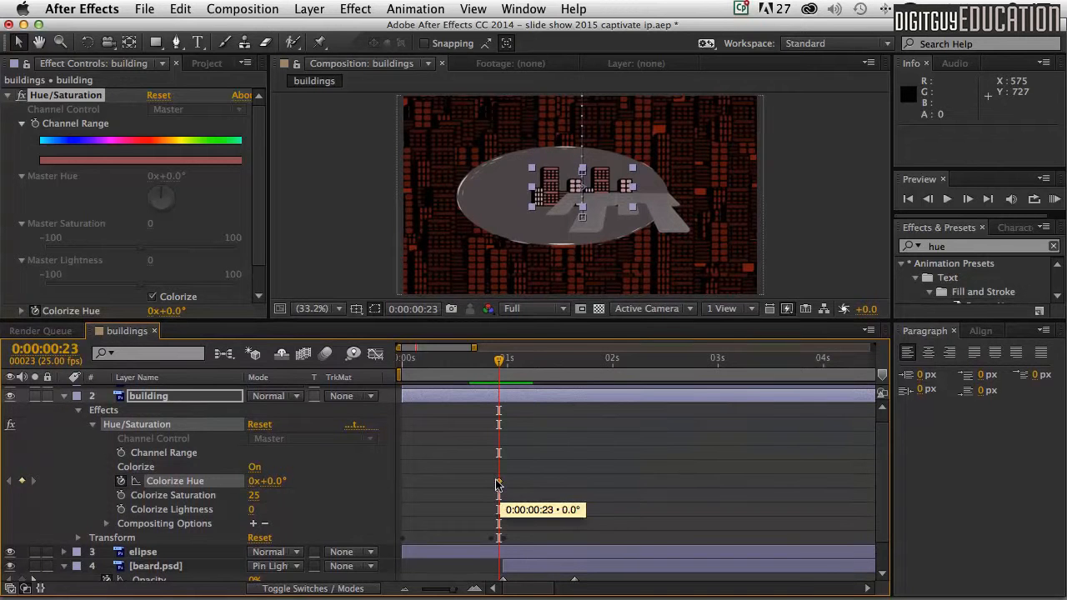
scroll(259, 244, "down", 2)
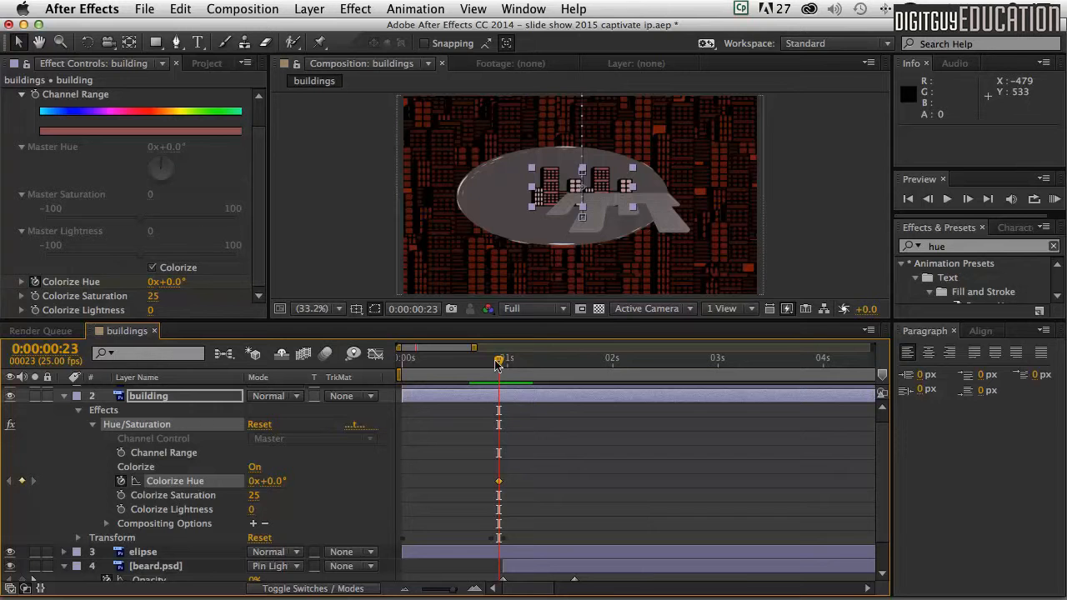
- Keyframe the building layer's Colorize Hue at 61° on 0:00:01:09, 206° on 0:00:02:06 and 12° on 0:00:03:18
left_click_drag(500, 362, 541, 360)
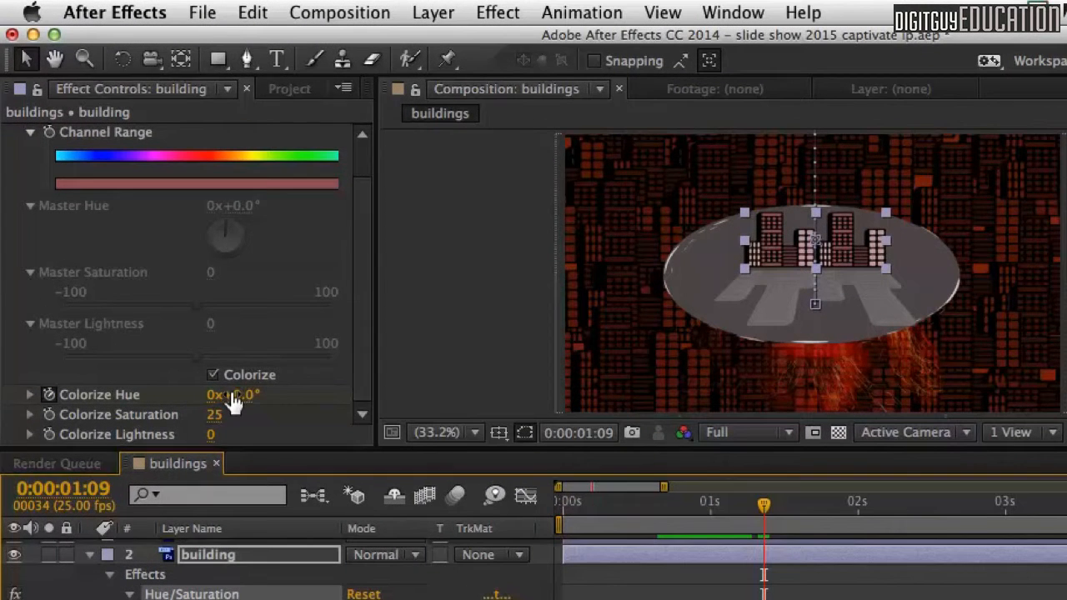
left_click_drag(233, 400, 305, 393)
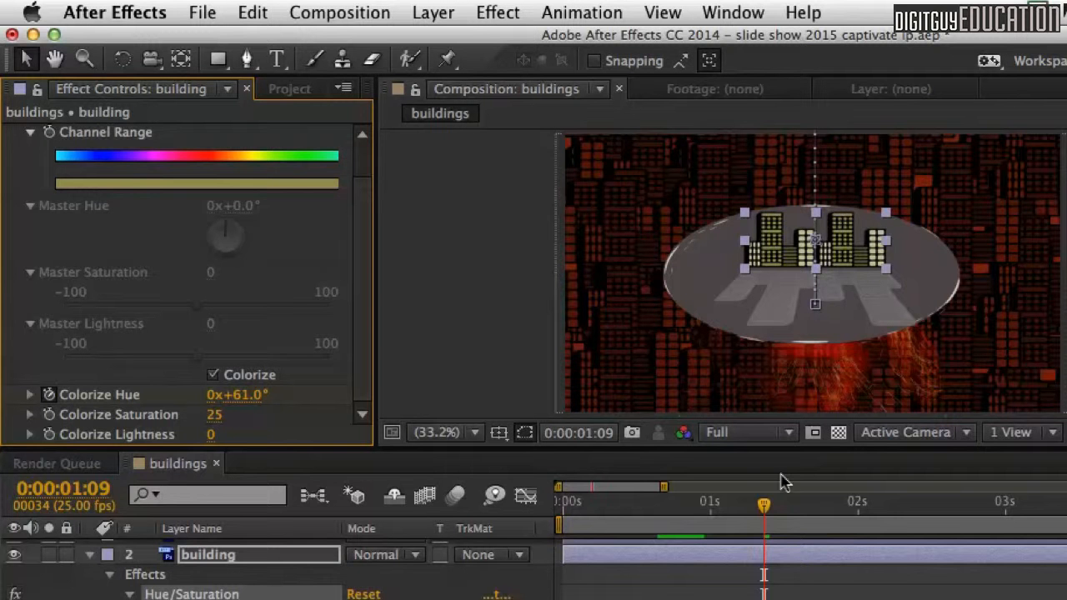
left_click_drag(762, 502, 880, 508)
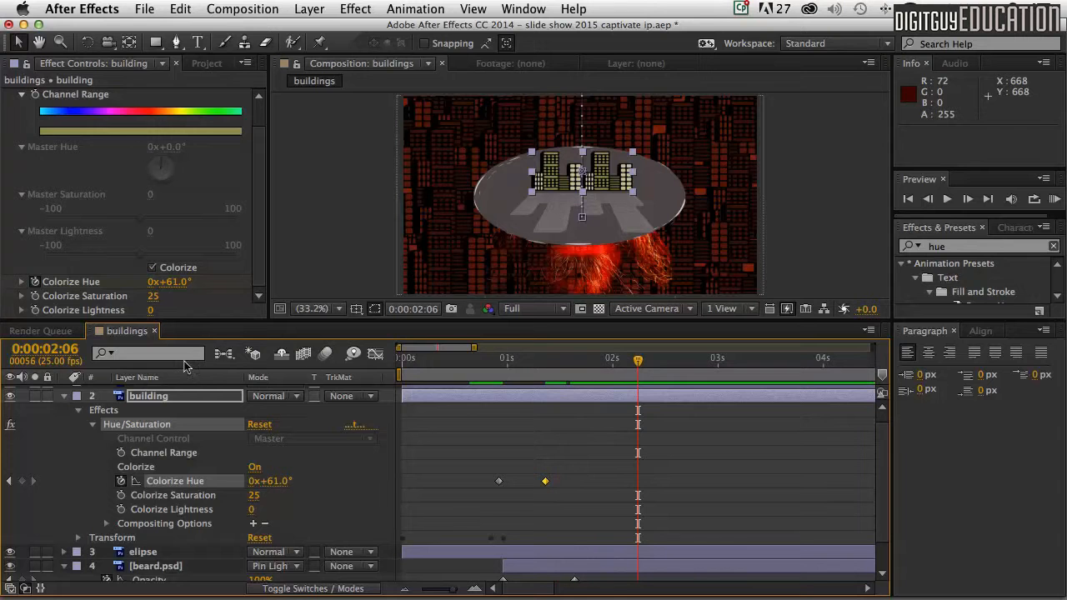
left_click_drag(169, 281, 279, 270)
left_click_drag(637, 360, 794, 361)
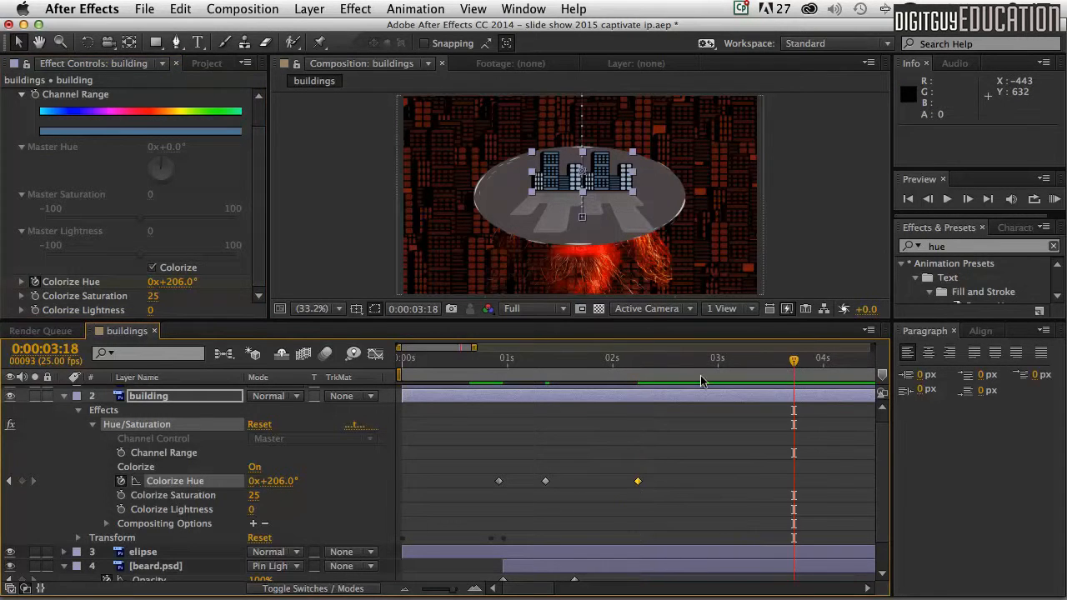
left_click_drag(177, 282, 87, 269)
mouse_move(171, 282)
left_mouse_down()
mouse_move(146, 277)
mouse_move(165, 281)
left_mouse_up()
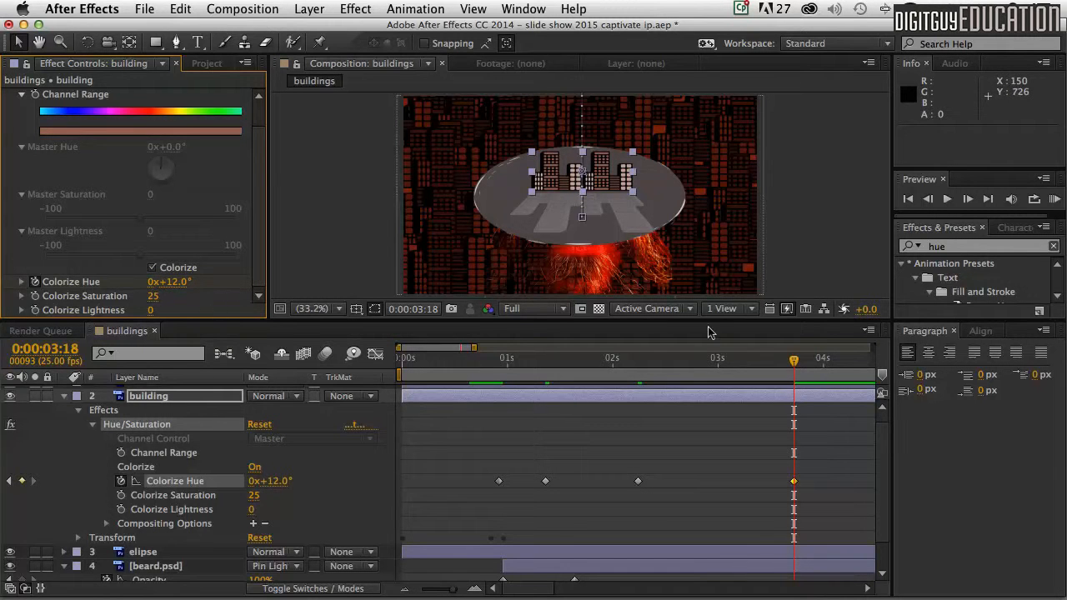
- Spread out the Colorize Hue keyframes, moving the second to 0:00:02:14, the third to about 4 seconds and the last to 0:00:05:24
left_click_drag(790, 361, 814, 358)
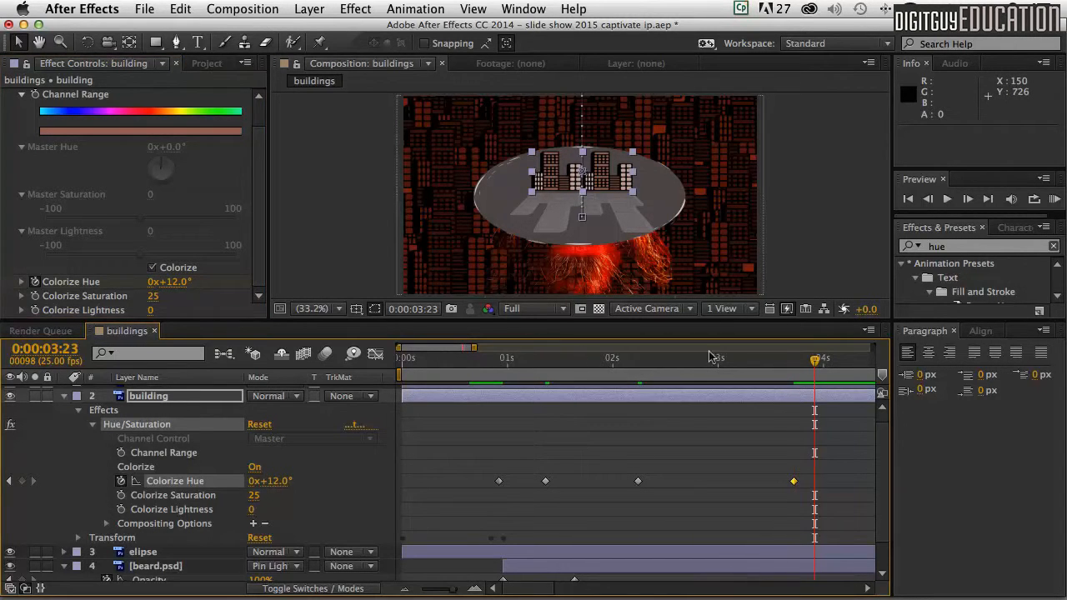
left_click_drag(473, 347, 624, 358)
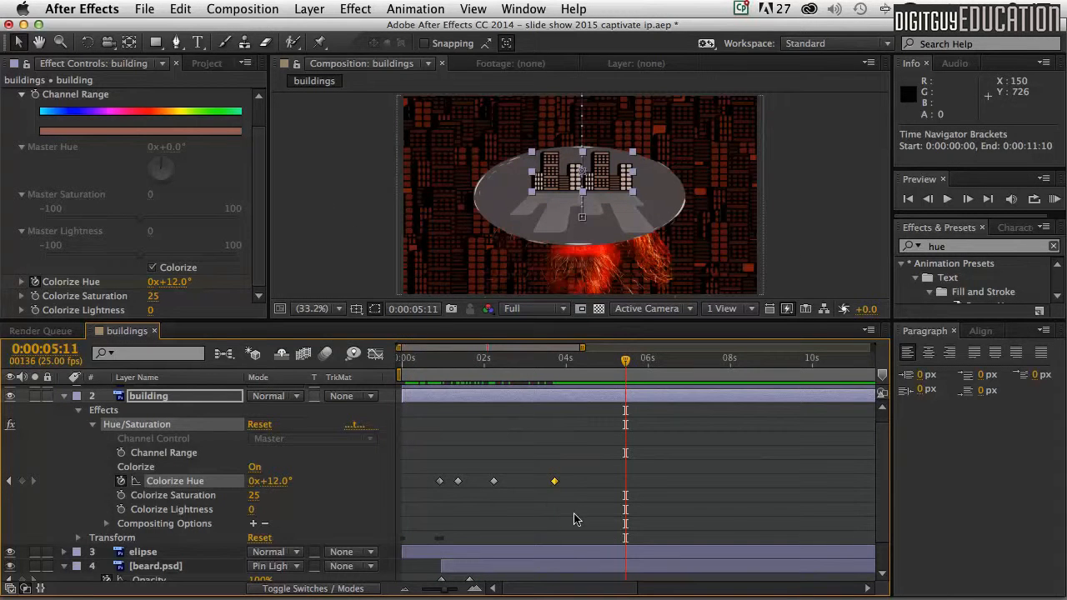
left_click_drag(554, 480, 646, 478)
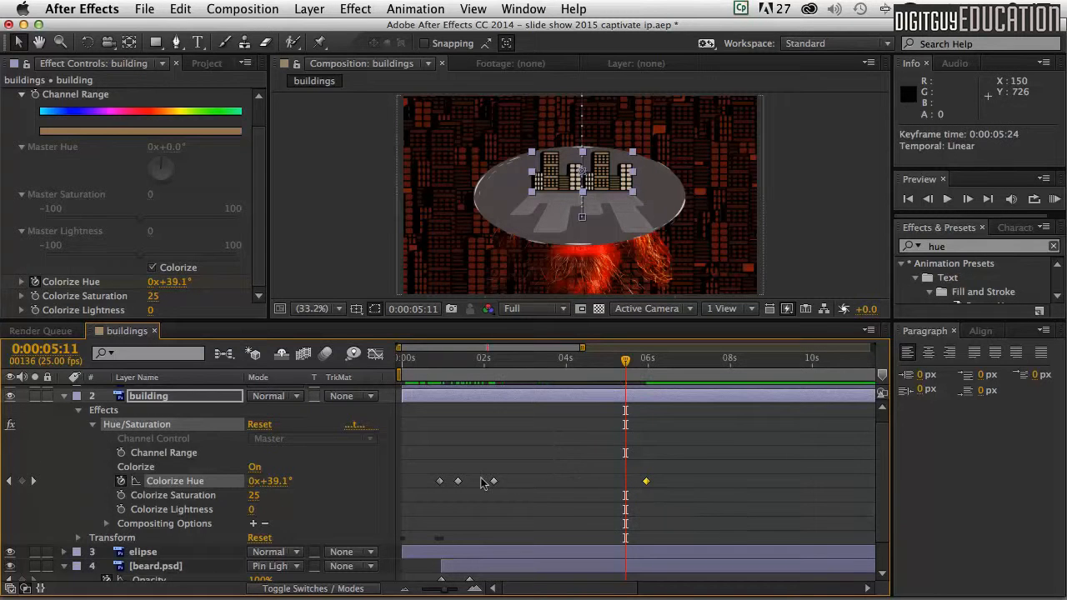
left_click_drag(491, 479, 570, 479)
left_click_drag(457, 480, 507, 480)
- Play a RAM preview from 0:00:00:00 to check the building's colour animation, and stop playback
left_click_drag(625, 357, 398, 336)
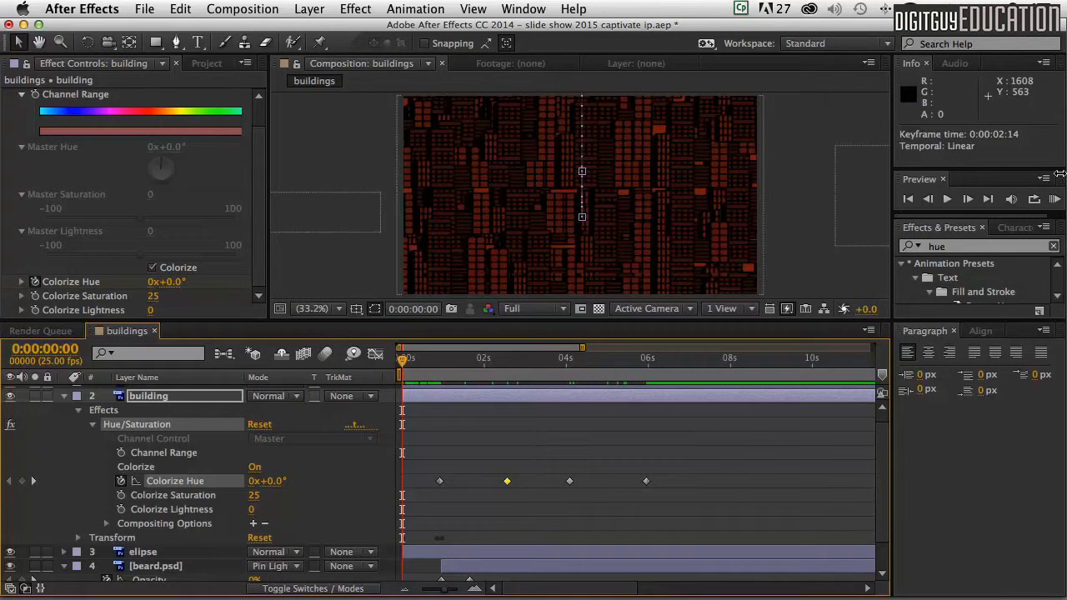
left_click(1053, 200)
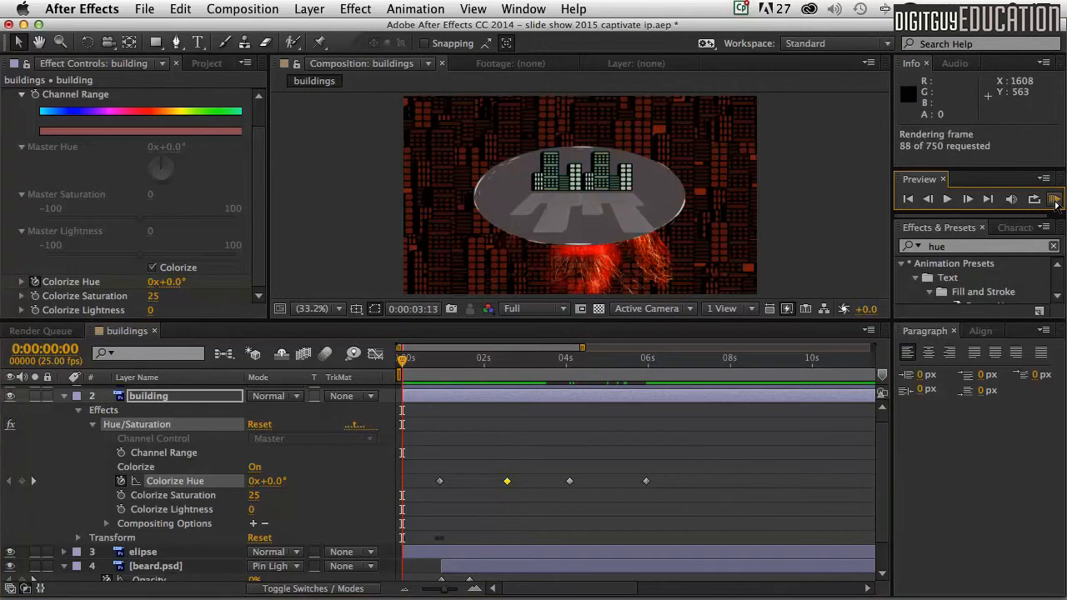
left_click(1053, 200)
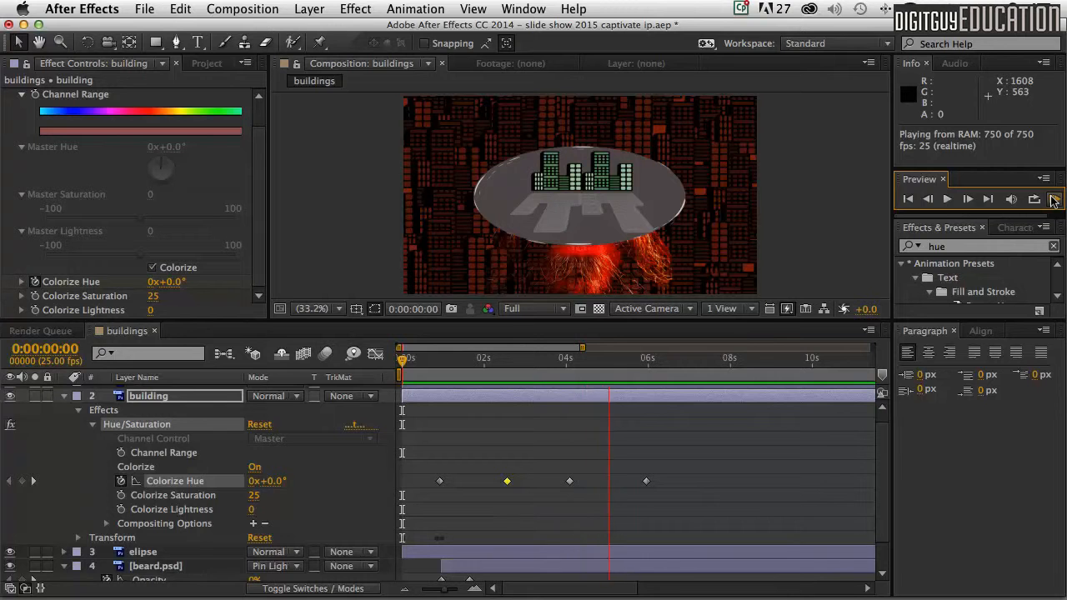
left_click(1053, 199)
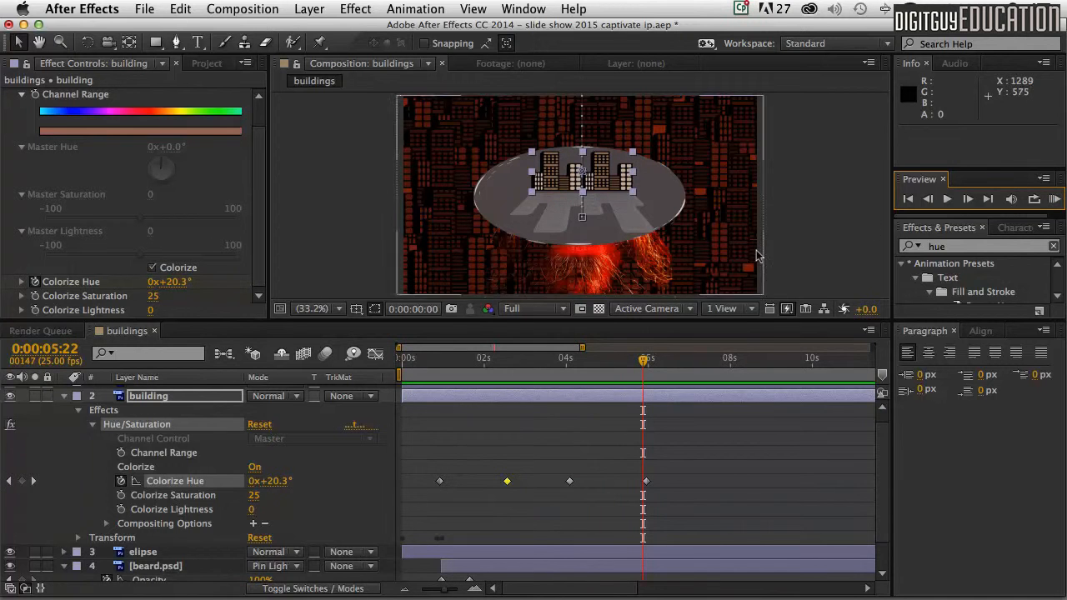
- Copy all four Colorize Hue keyframes of the building layer and collapse the layer
left_click_drag(679, 507, 398, 442)
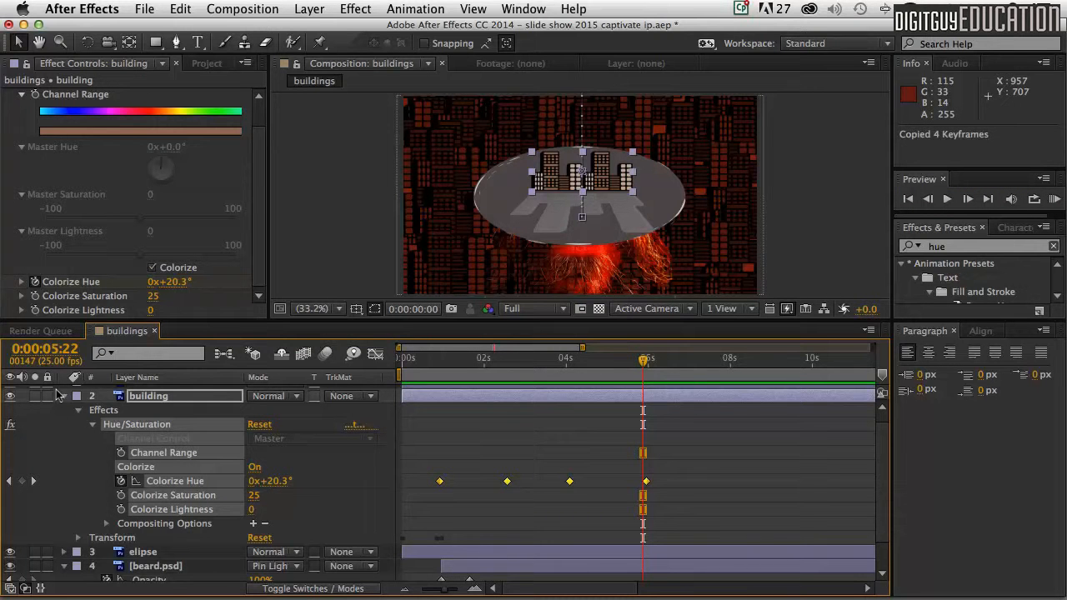
left_click(64, 395)
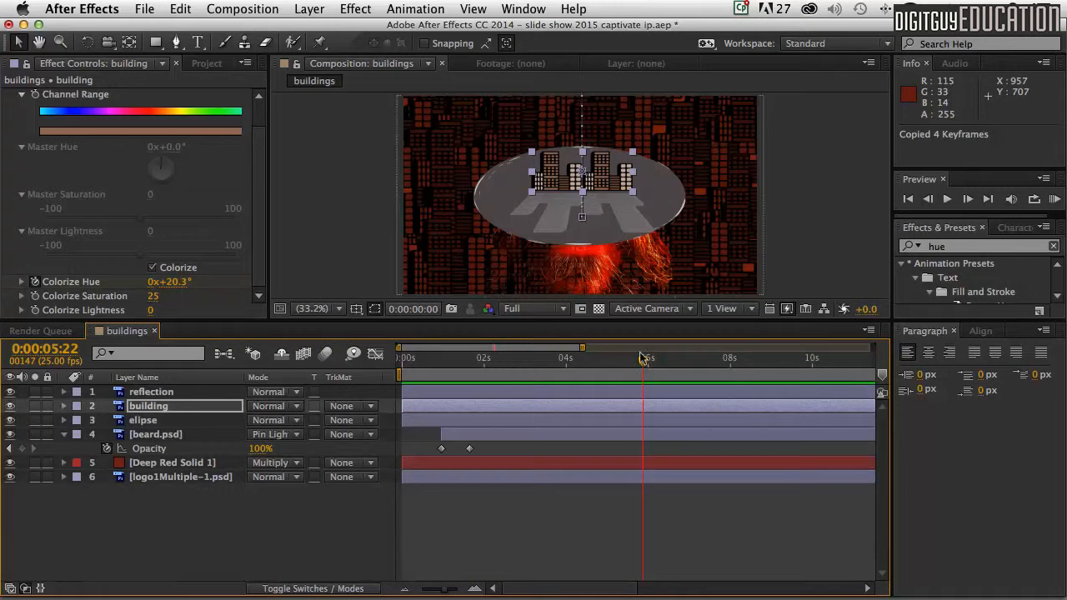
- Apply Hue/Saturation to the reflection layer and paste the copied keyframes with the current time at 0:00:00:00
left_click_drag(626, 358, 403, 361)
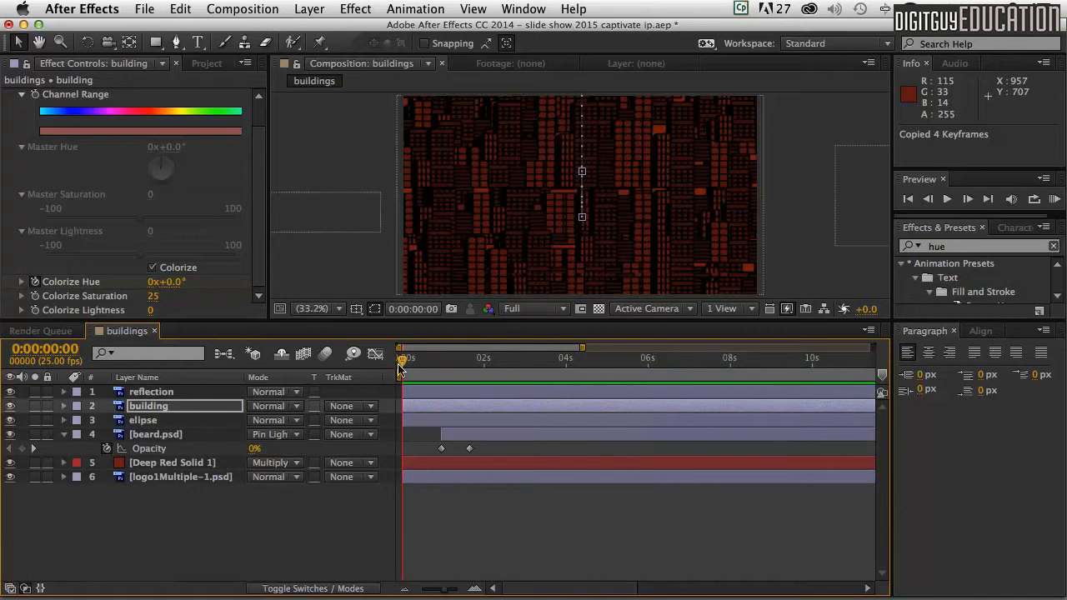
left_click(153, 388)
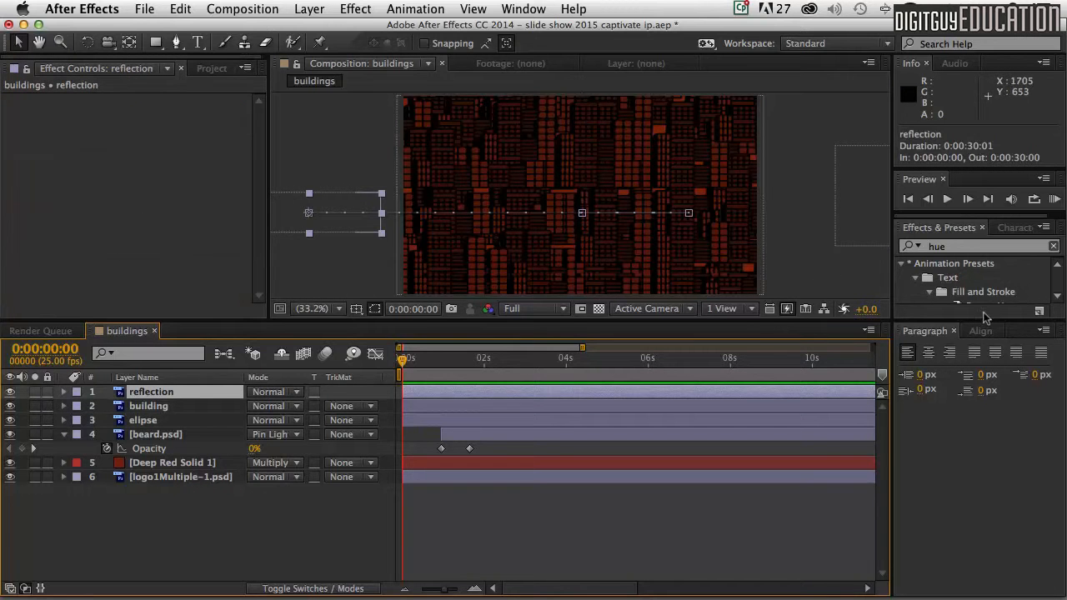
left_click_drag(967, 312, 438, 428)
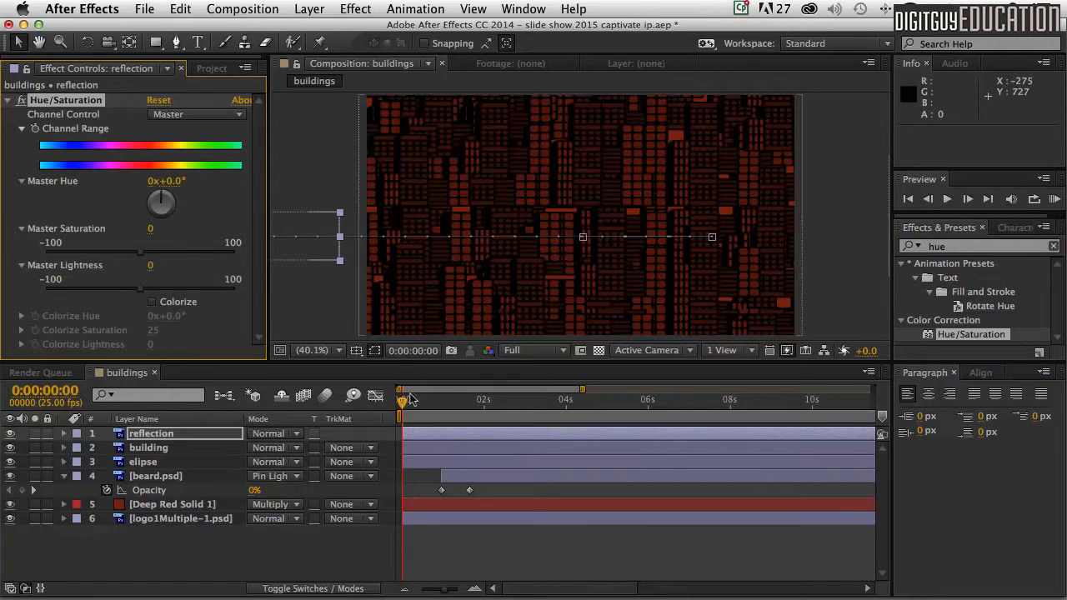
key("super+v")
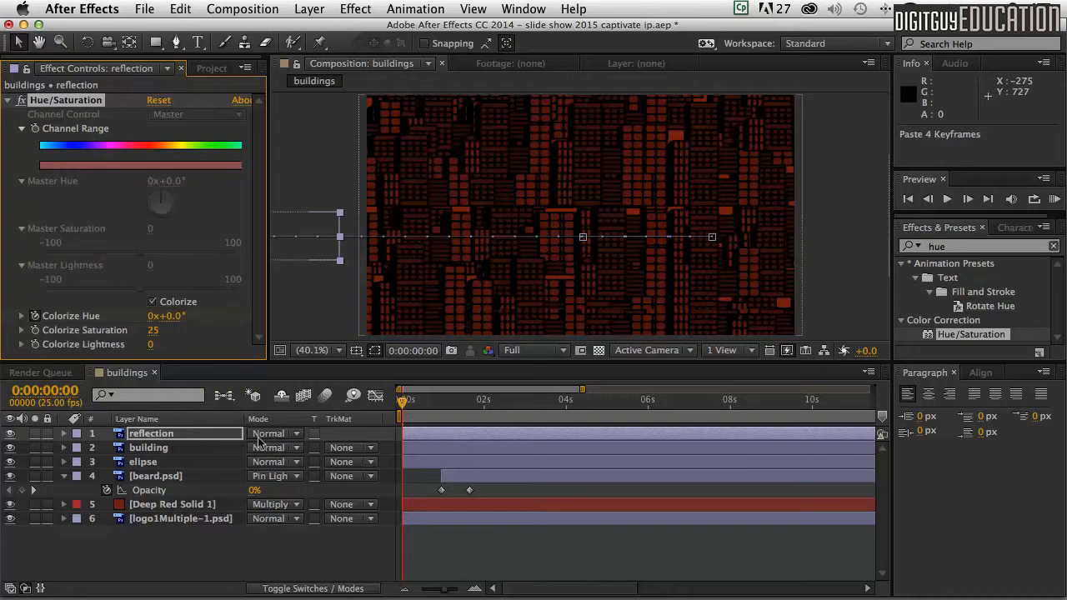
- Apply Hue/Saturation to the elipse layer and paste the copied Colorize Hue keyframes starting at 0:00:00:00
left_click(171, 462)
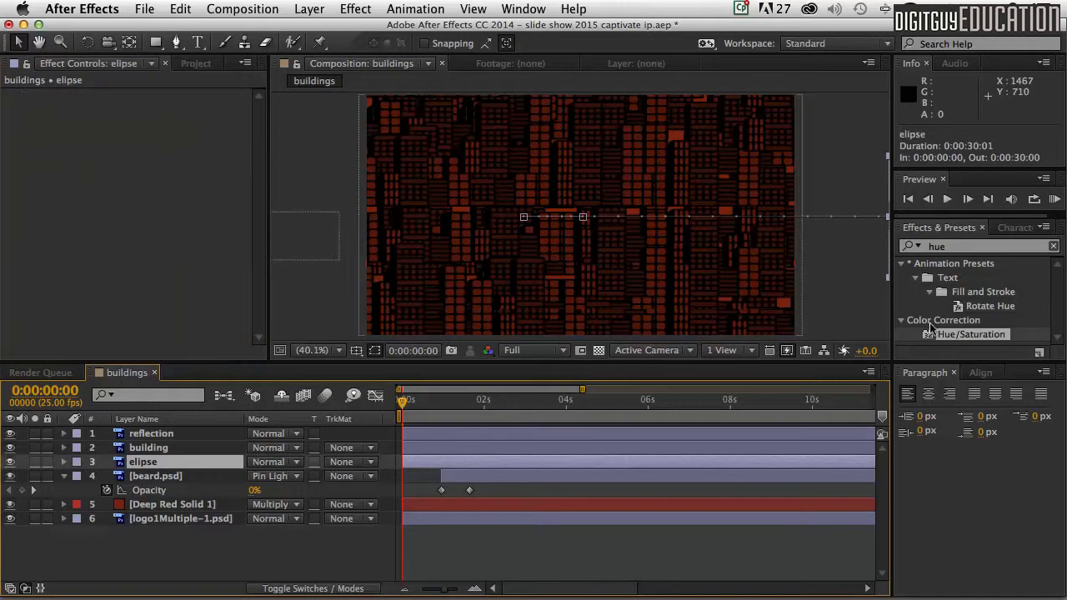
left_click_drag(925, 332, 711, 454)
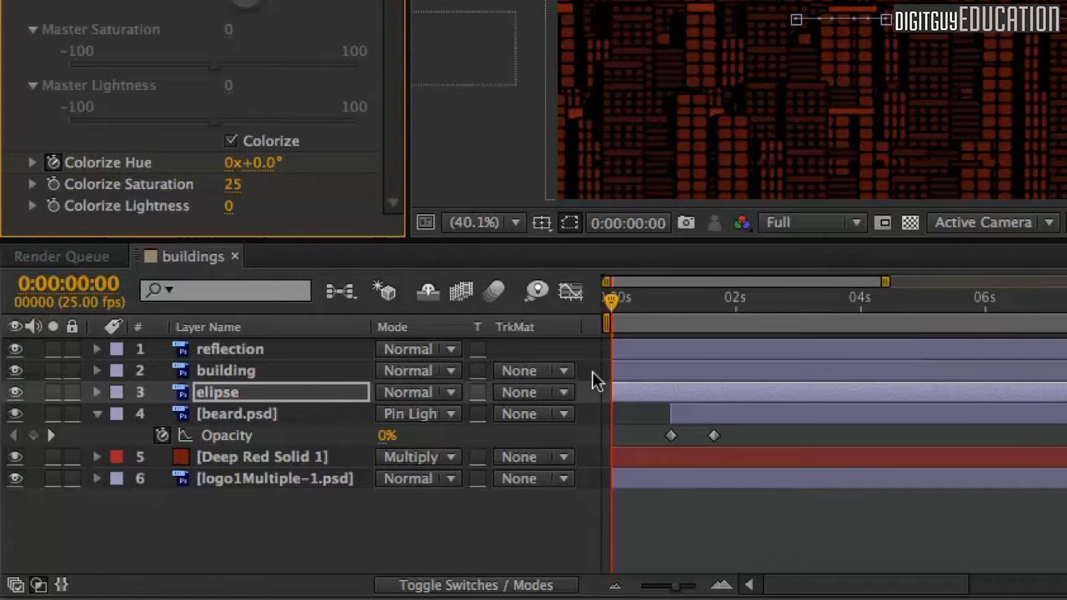
- Inspect the Colorize Hue keyframes under the reflection layer's Hue/Saturation effect, and collapse the layer
left_click(97, 349)
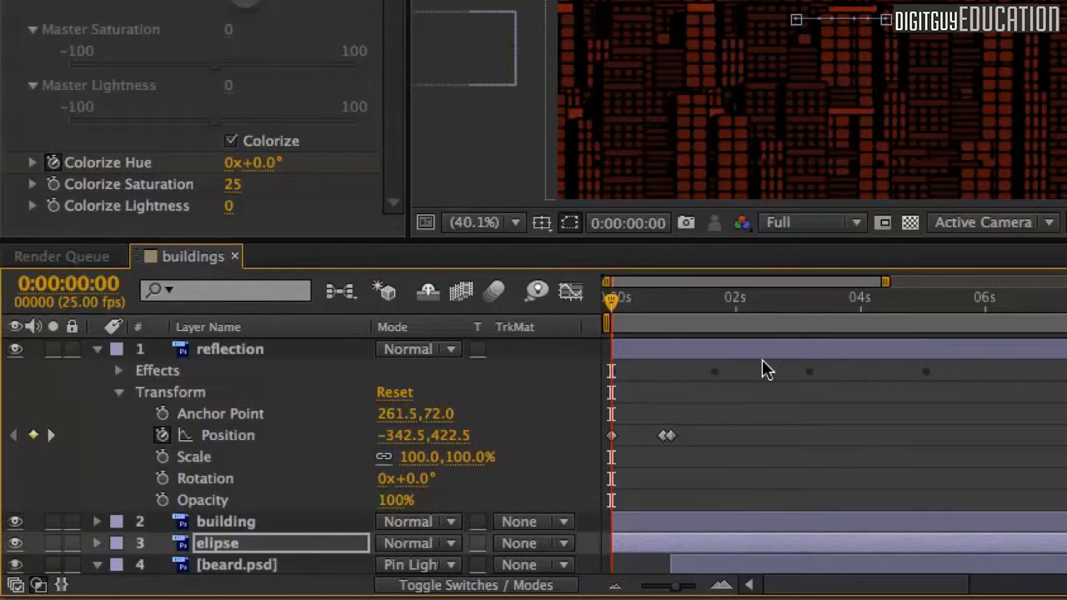
left_click(117, 371)
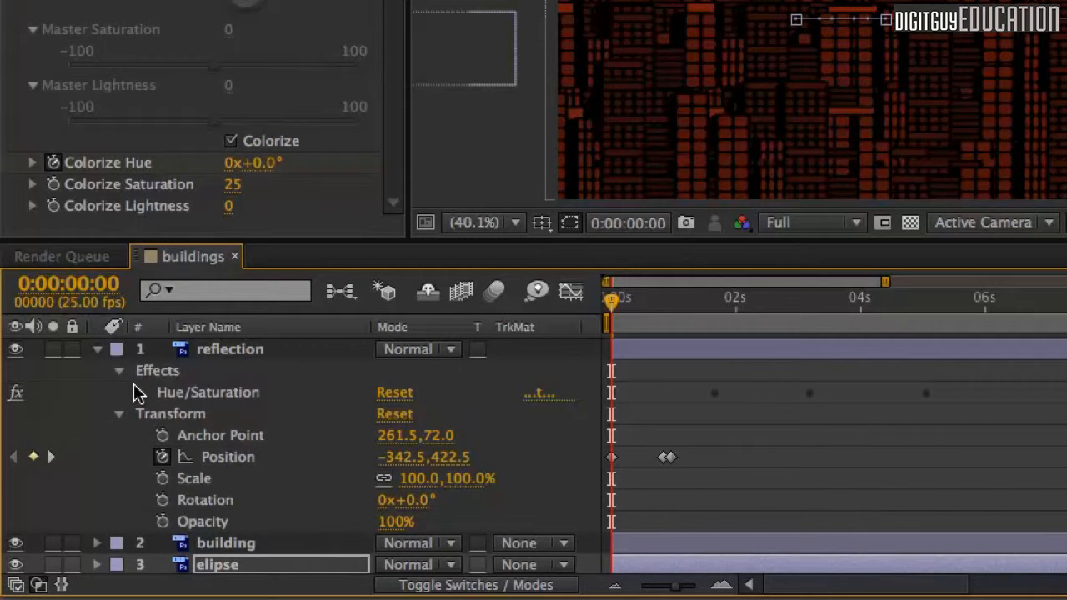
left_click(139, 392)
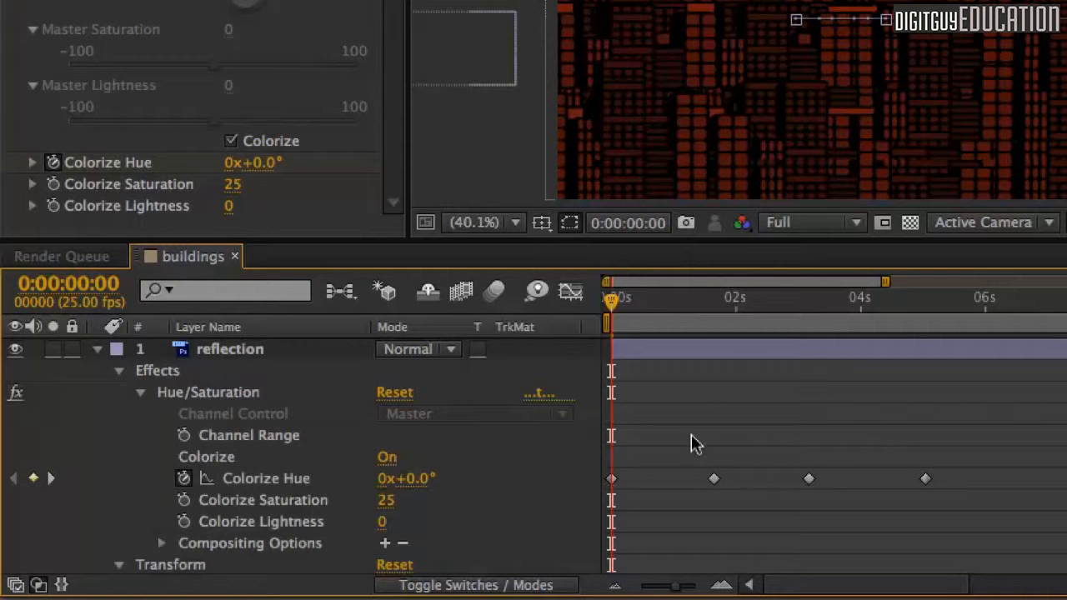
left_click(96, 350)
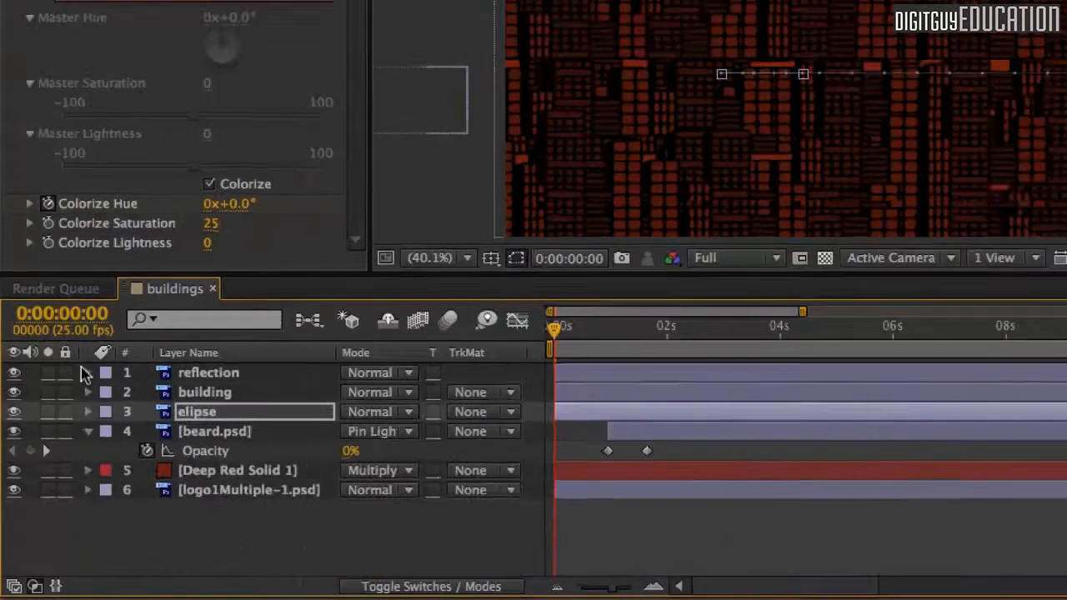
- Play a RAM preview of the composition from the start, stop it, return to 0:00:00:00 and deselect all layers
left_click(908, 200)
left_click(1054, 197)
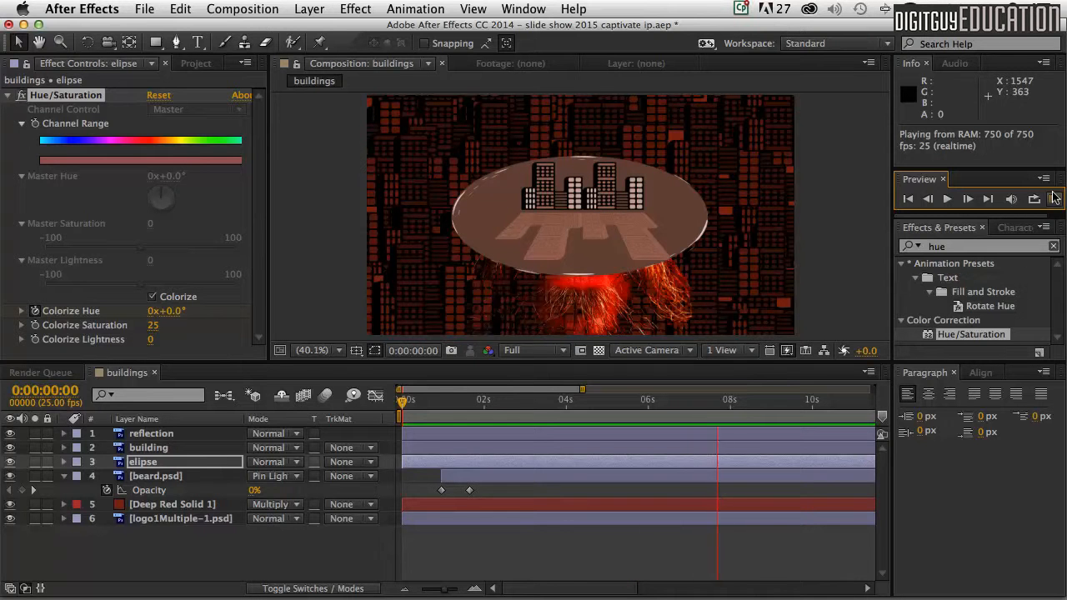
left_click(1055, 197)
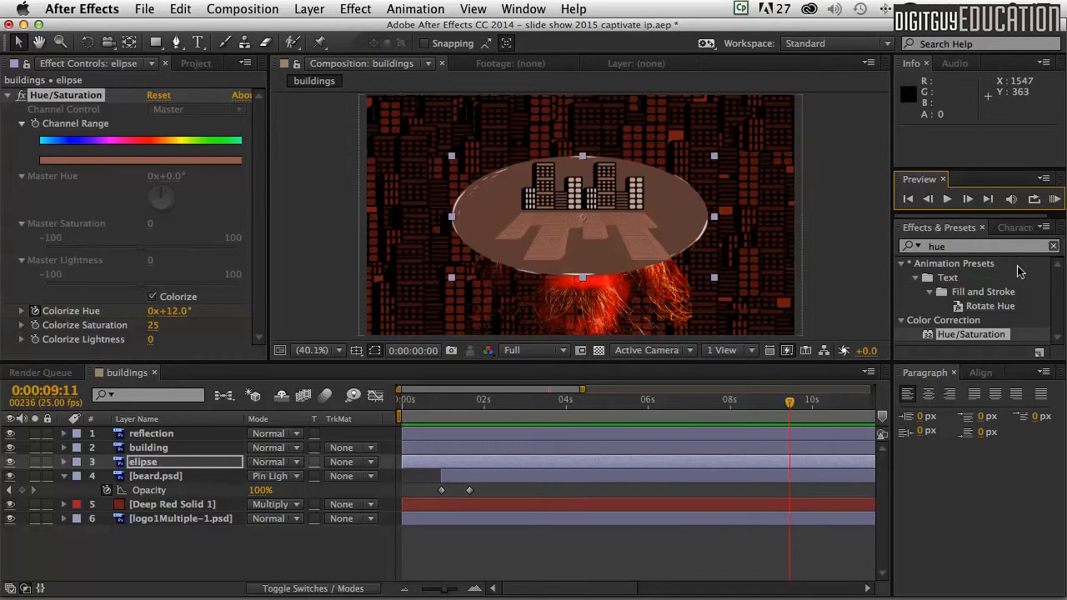
left_click_drag(788, 401, 383, 386)
left_click(200, 550)
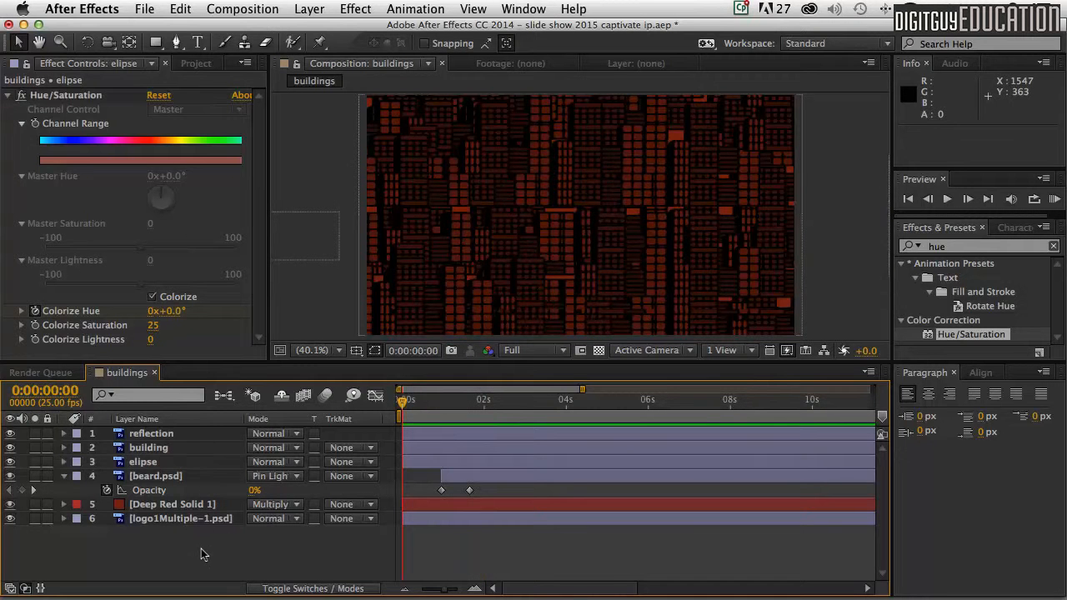
- Make the timeline area taller and show the project's contents in place of the effect controls
left_click_drag(437, 351, 375, 318)
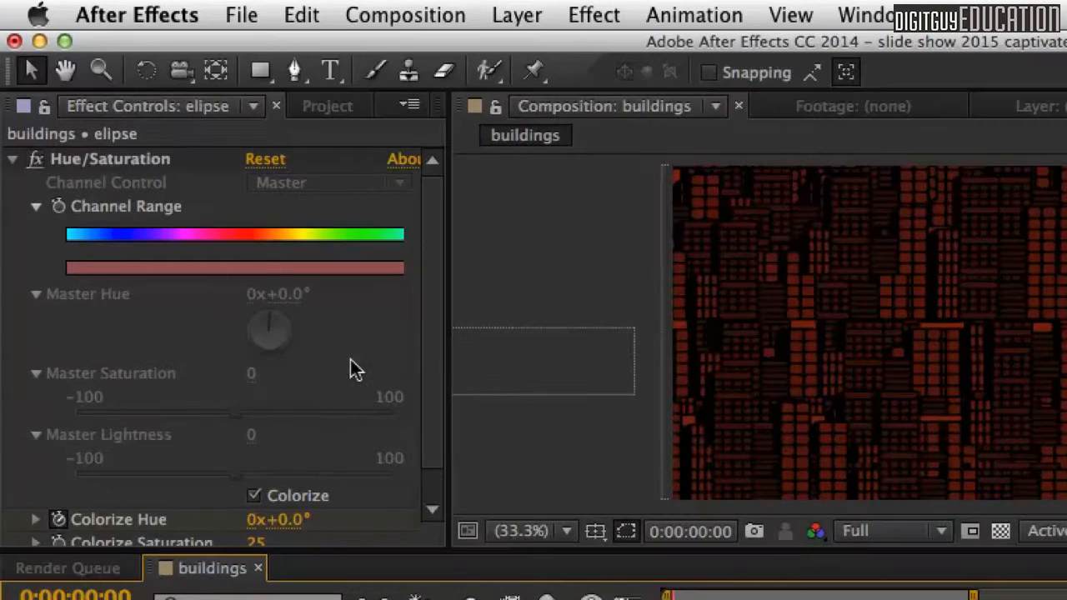
left_click(372, 347)
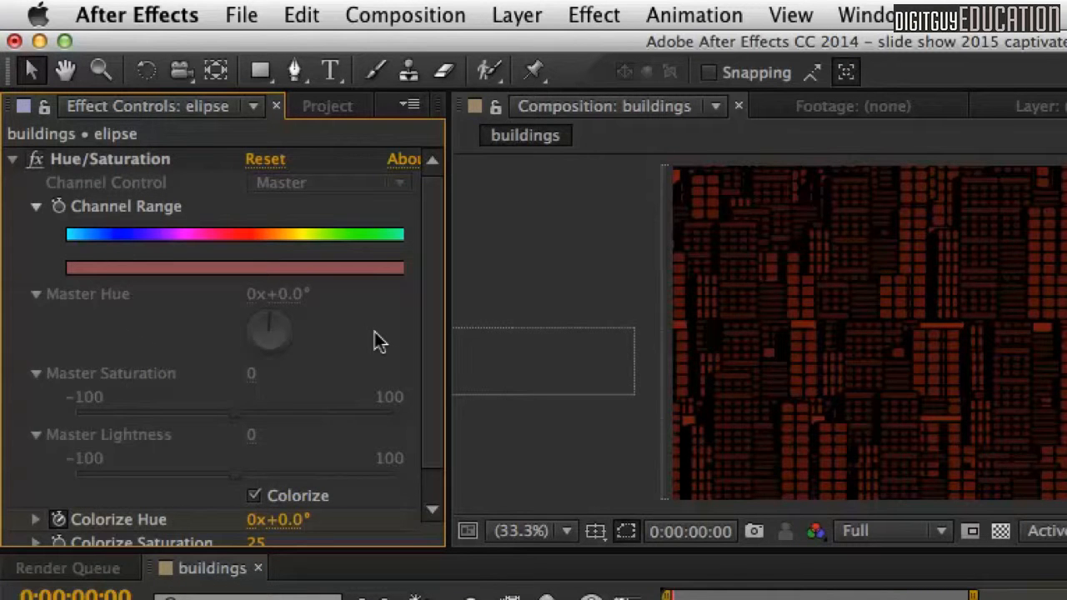
key("super+0")
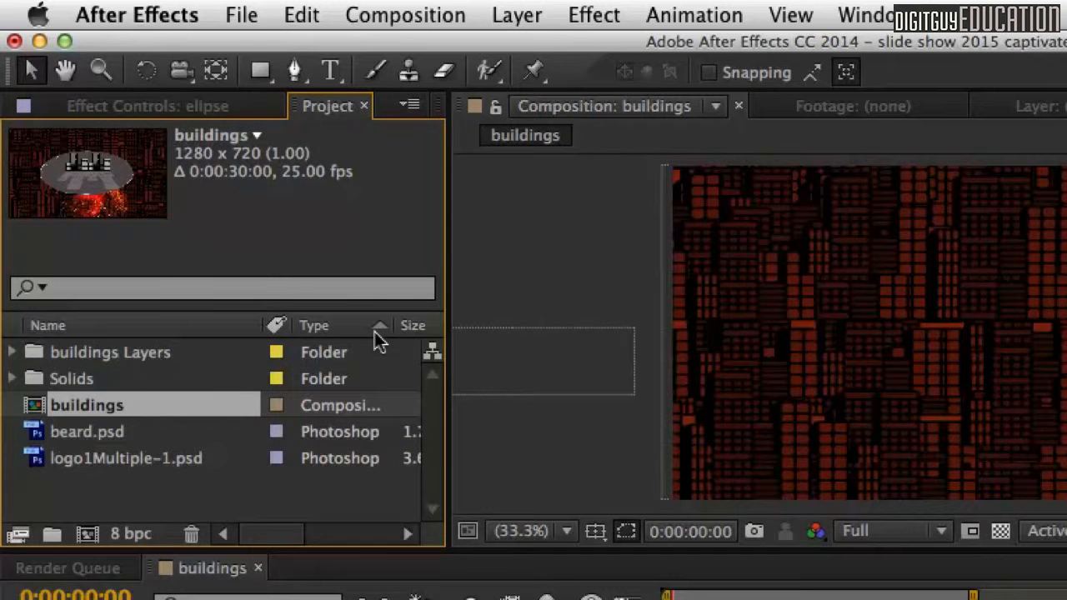
key("F3")
key("super+0")
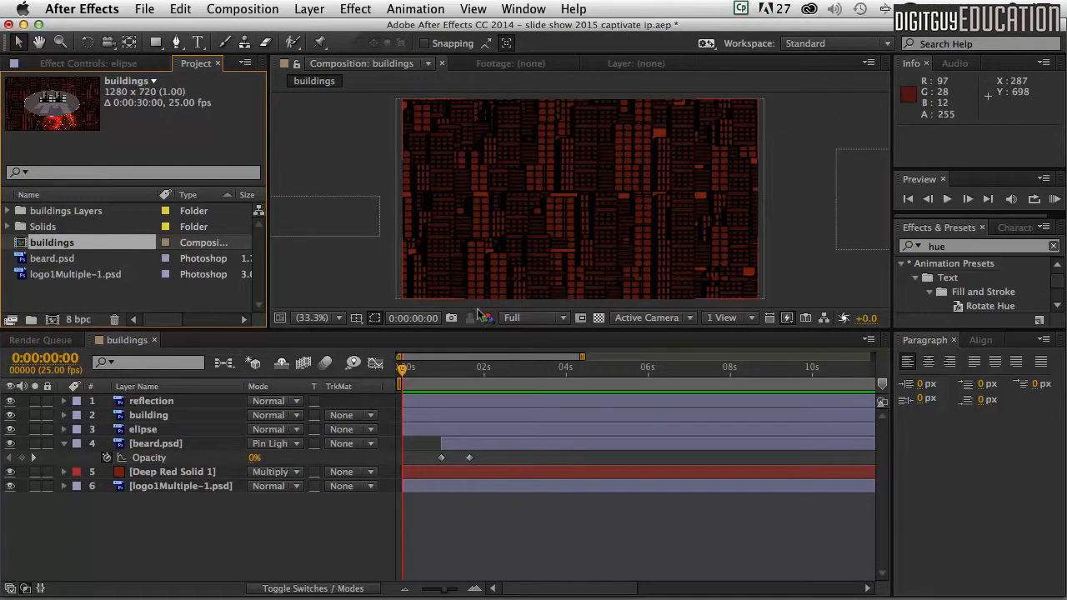
- At 0:00:01:02, add the white text "Hipster MEDIA" in Fairview Regular, 96 px, above the ellipse in the composition
left_click_drag(404, 366, 446, 367)
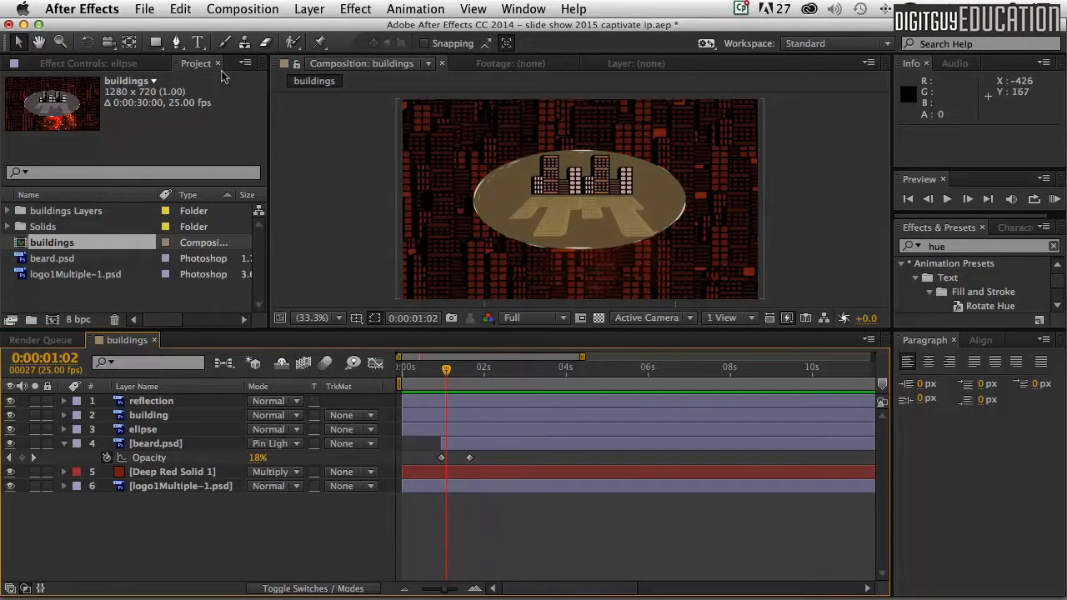
left_click(197, 42)
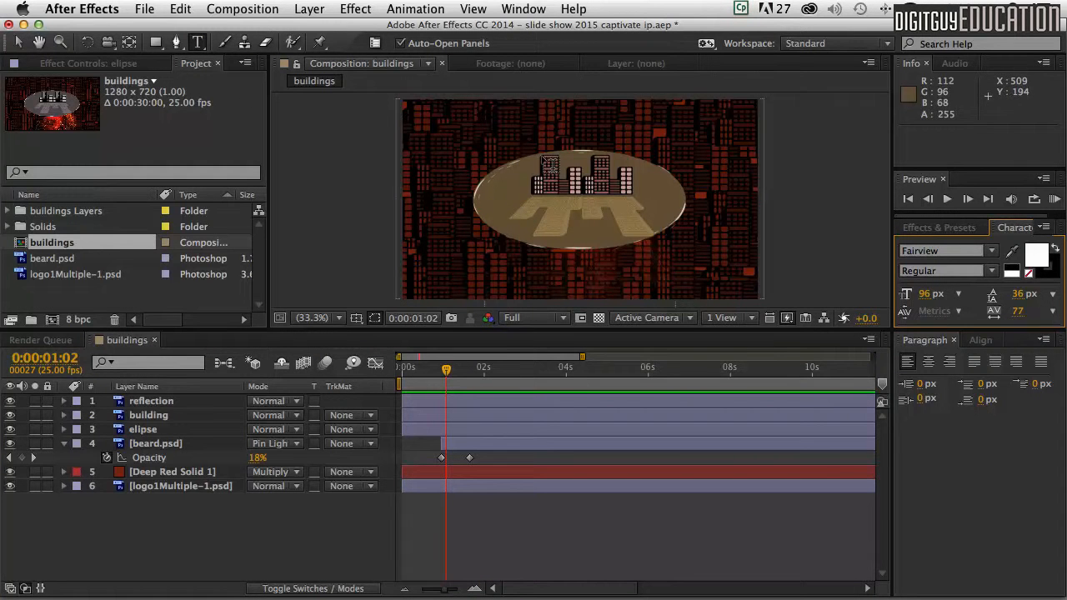
left_click(529, 140)
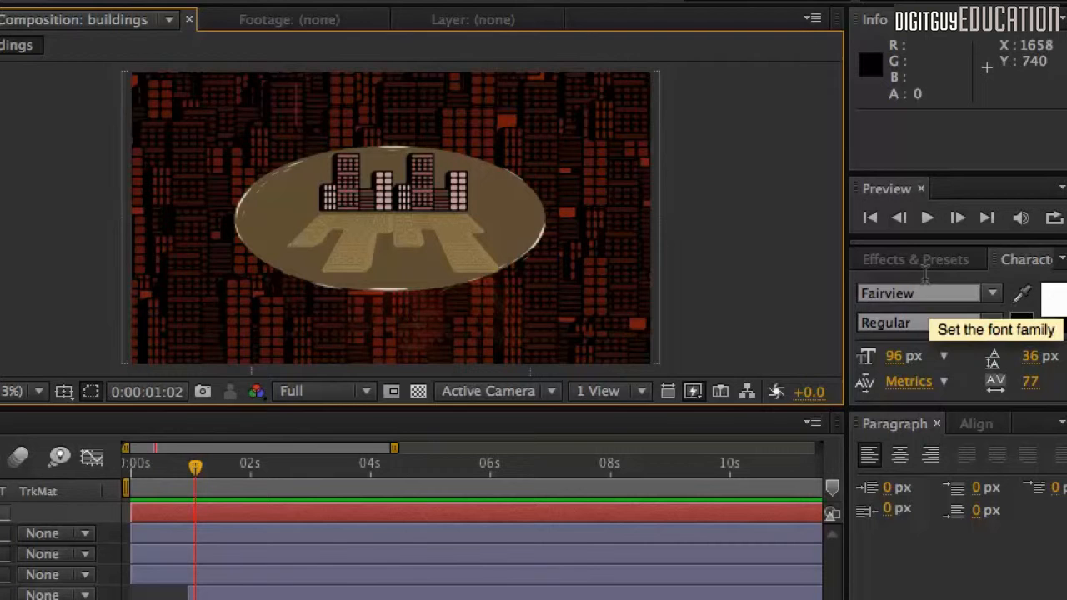
left_click(946, 246)
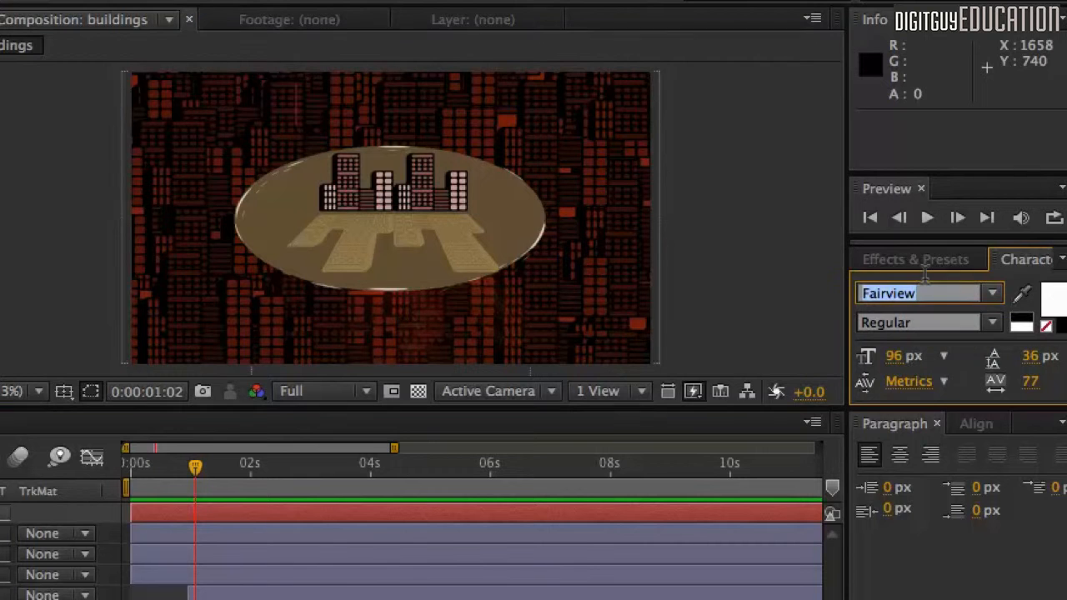
left_click(290, 100)
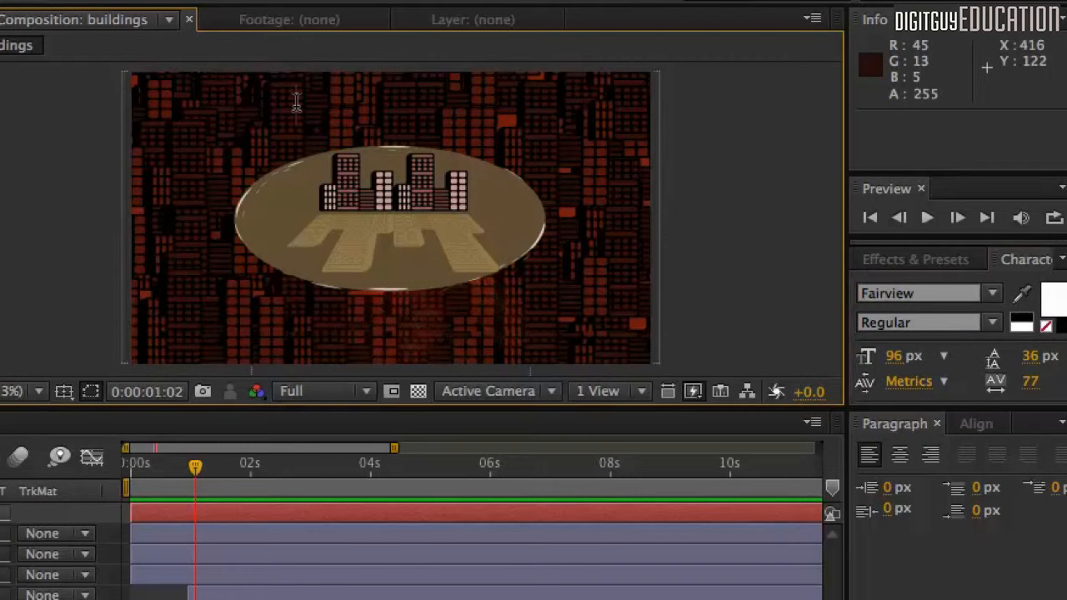
type("Hi")
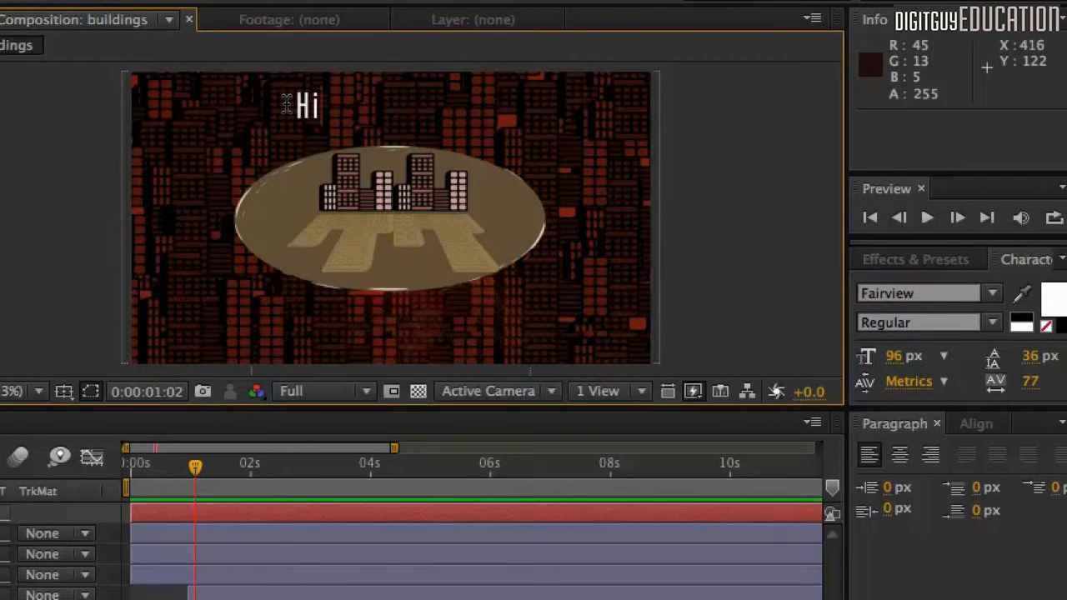
type("ps")
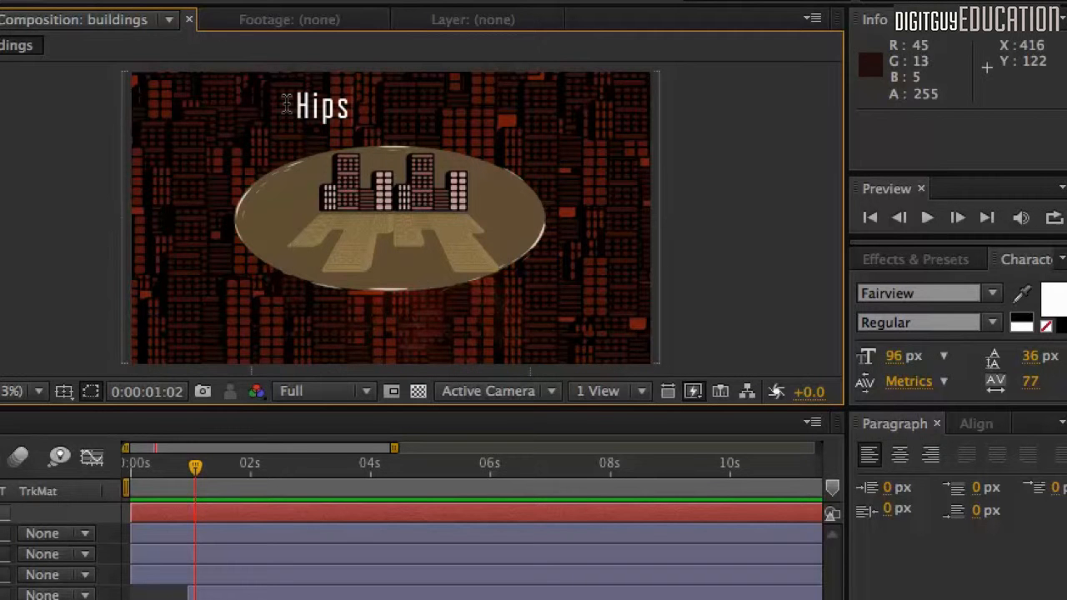
type("ter MEDIA")
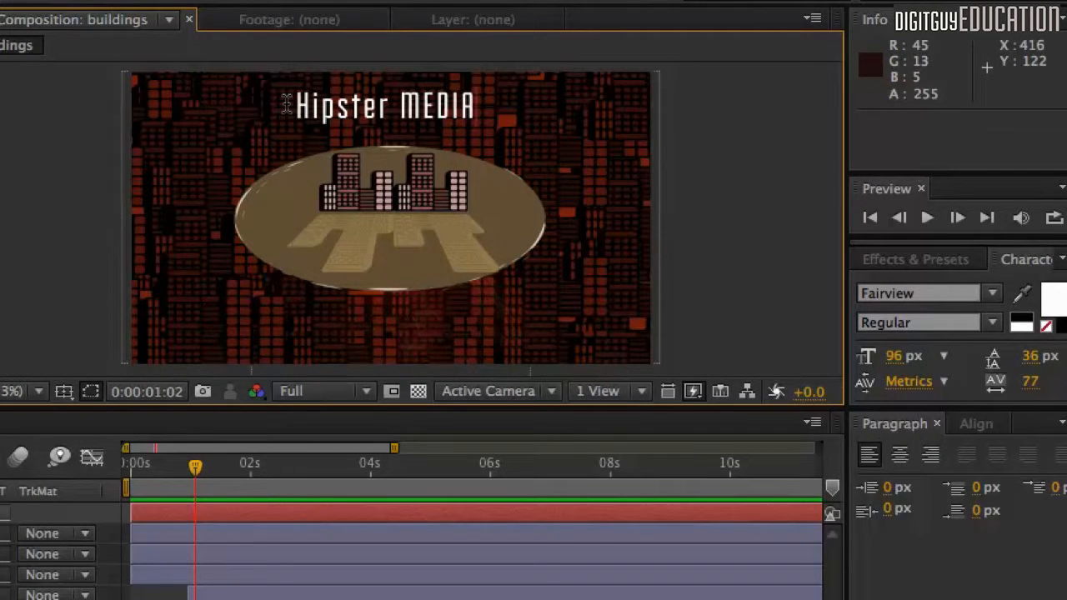
- Change the font of the word "Hipster" to Wolf in the City, leaving "MEDIA" in Fairview
double_click(330, 81)
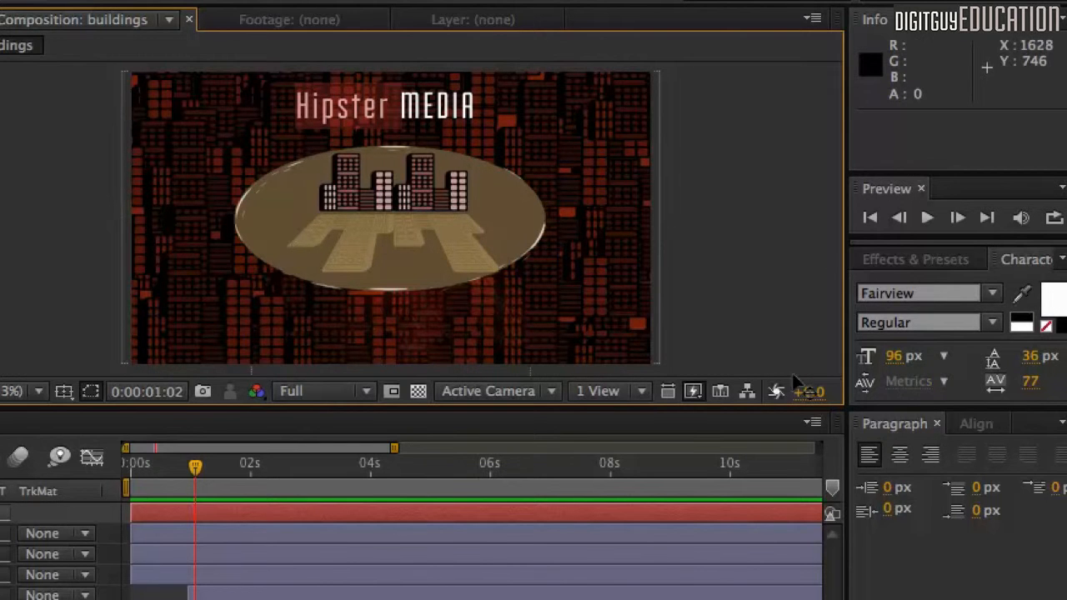
left_click(925, 293)
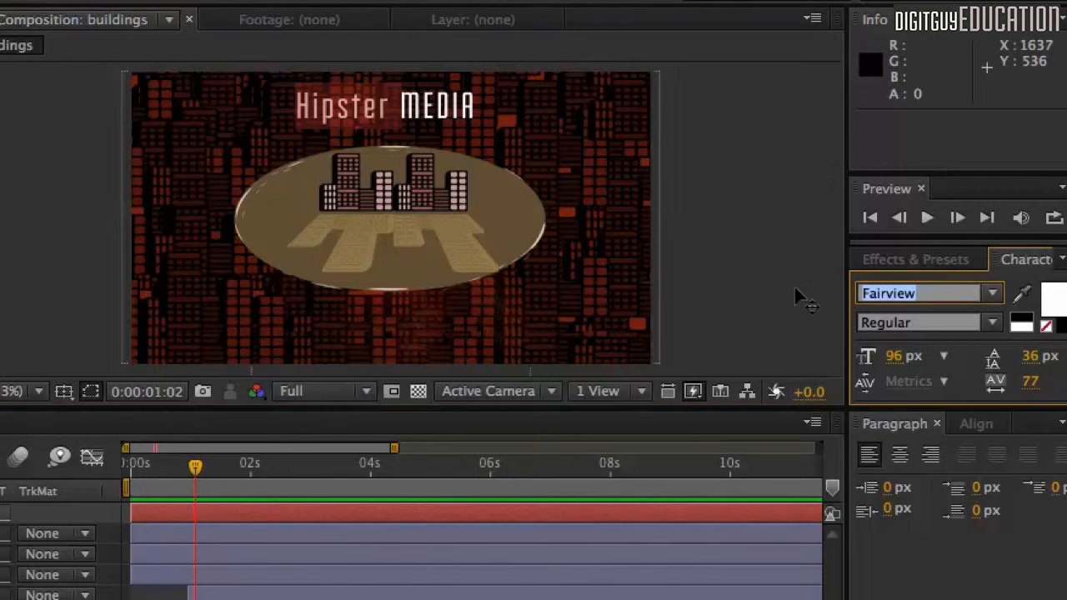
type("Webdings")
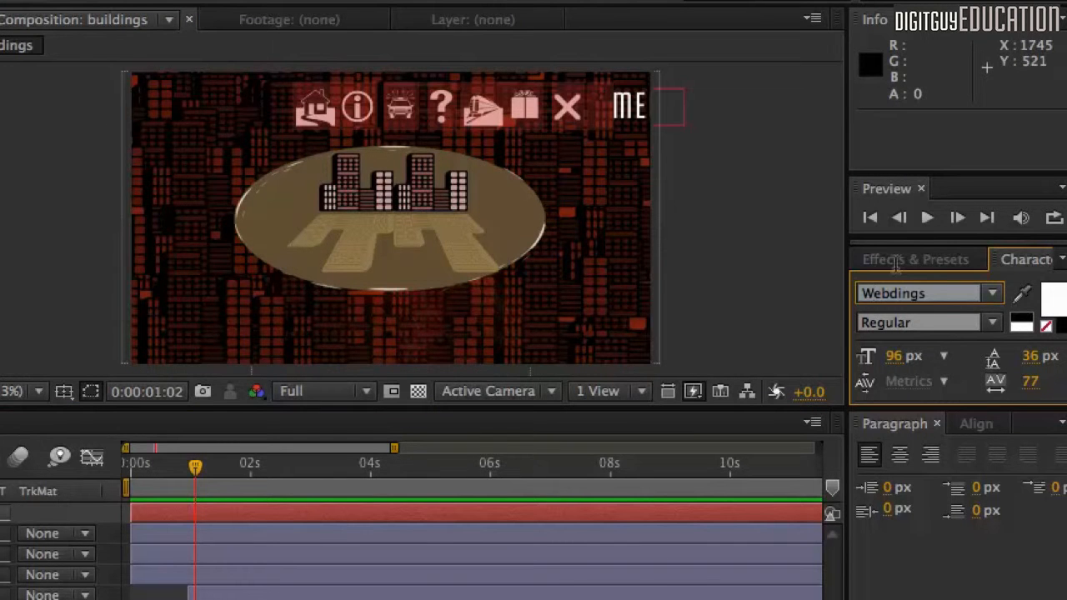
left_click(993, 293)
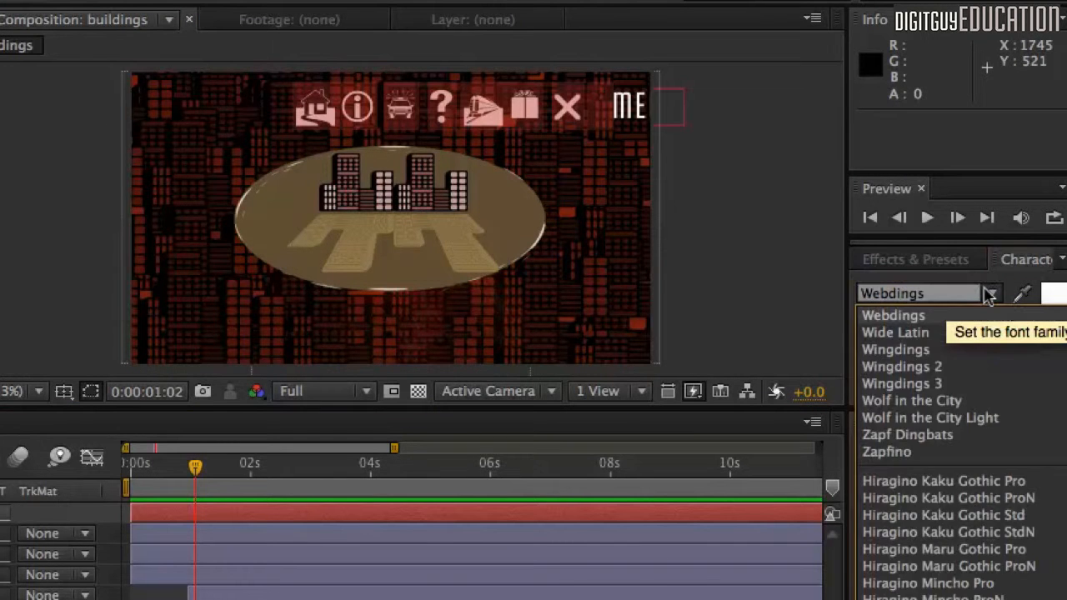
left_click(952, 401)
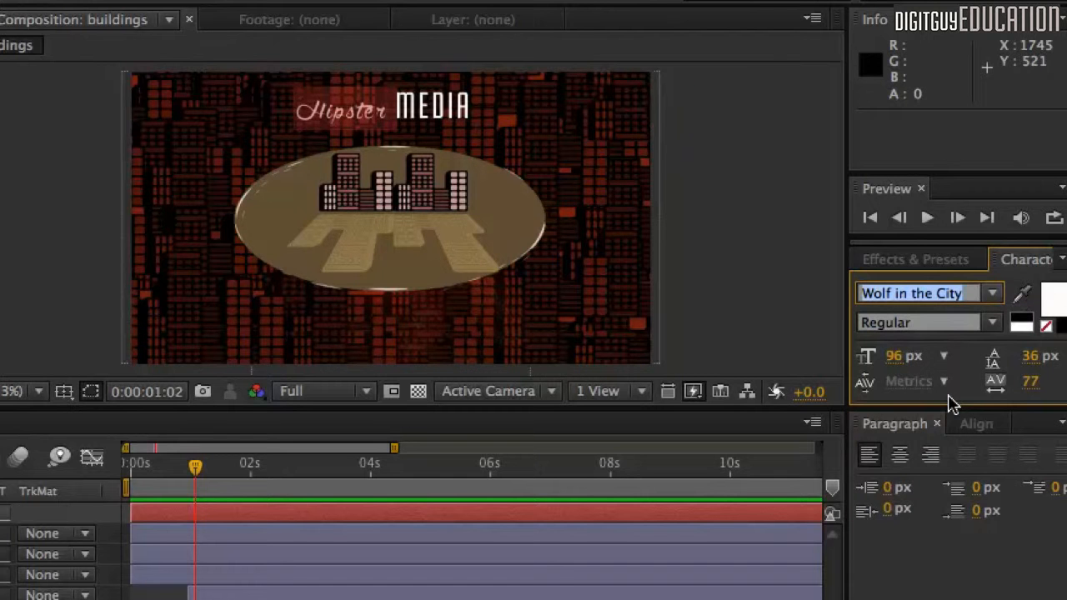
left_click(386, 111)
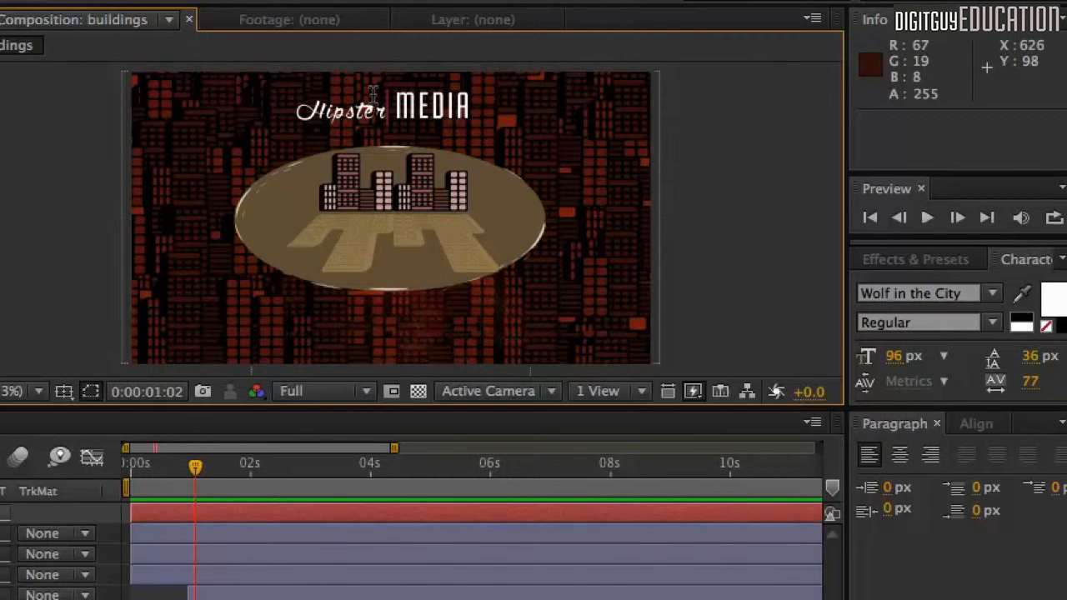
- Move the Hipster MEDIA text down onto the ellipse to position 423, 342 and deselect it
left_click(0, 2)
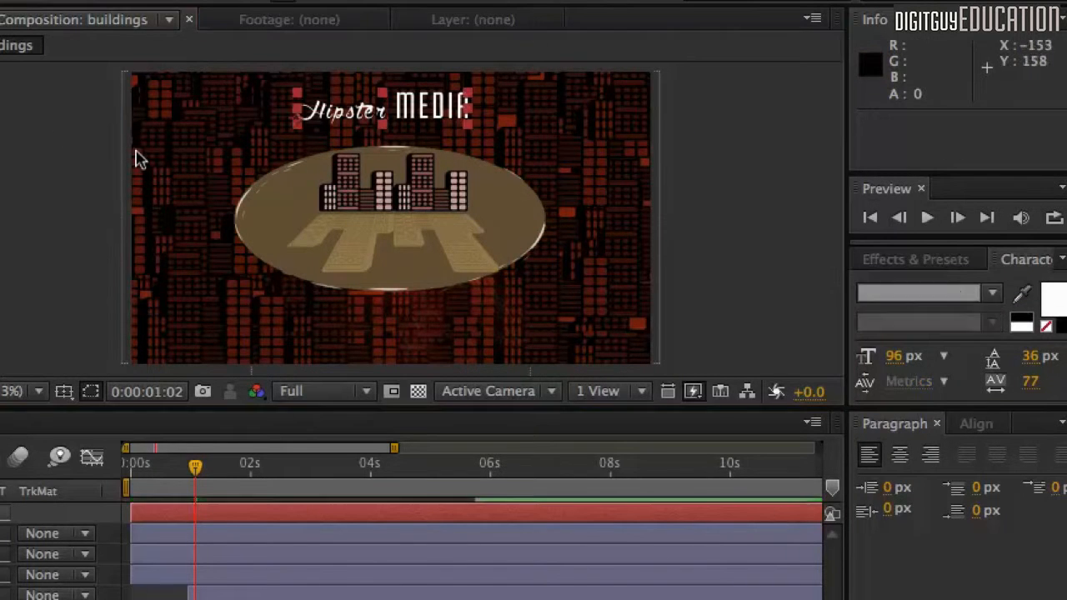
left_click_drag(438, 110, 450, 206)
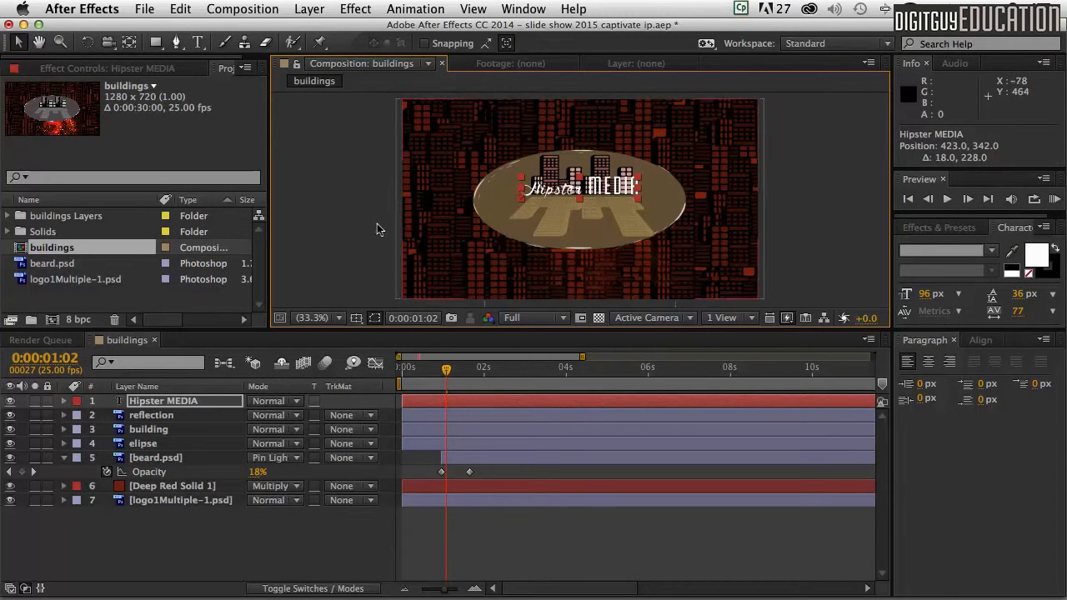
left_click(352, 218)
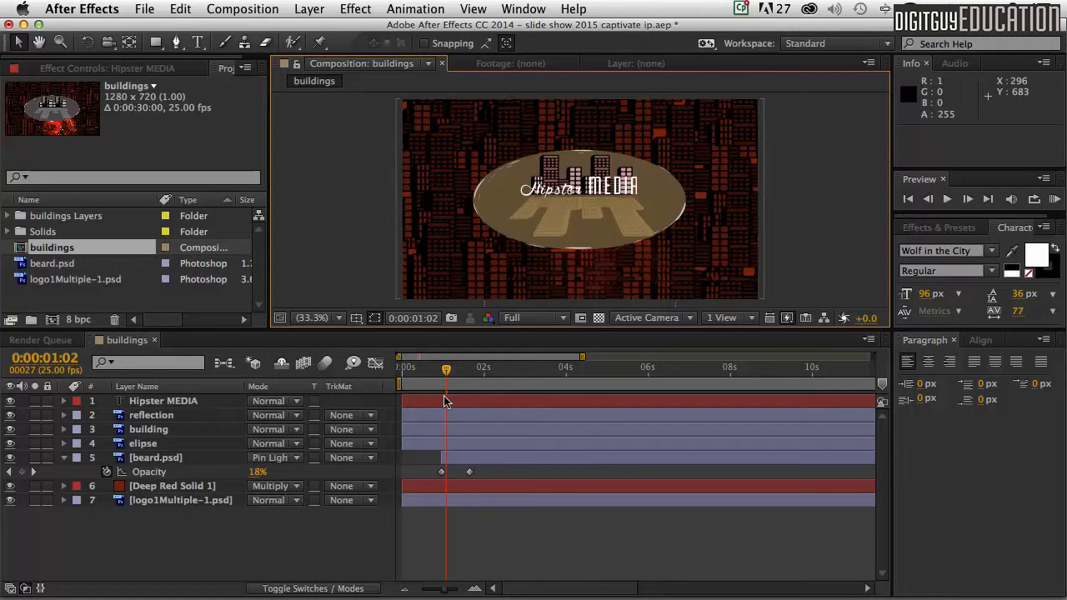
- Zoom the timeline to about six seconds and shift the Hipster MEDIA layer to start at 0:00:02:13
mouse_move(446, 369)
left_mouse_down()
mouse_move(394, 370)
mouse_move(444, 369)
left_mouse_up()
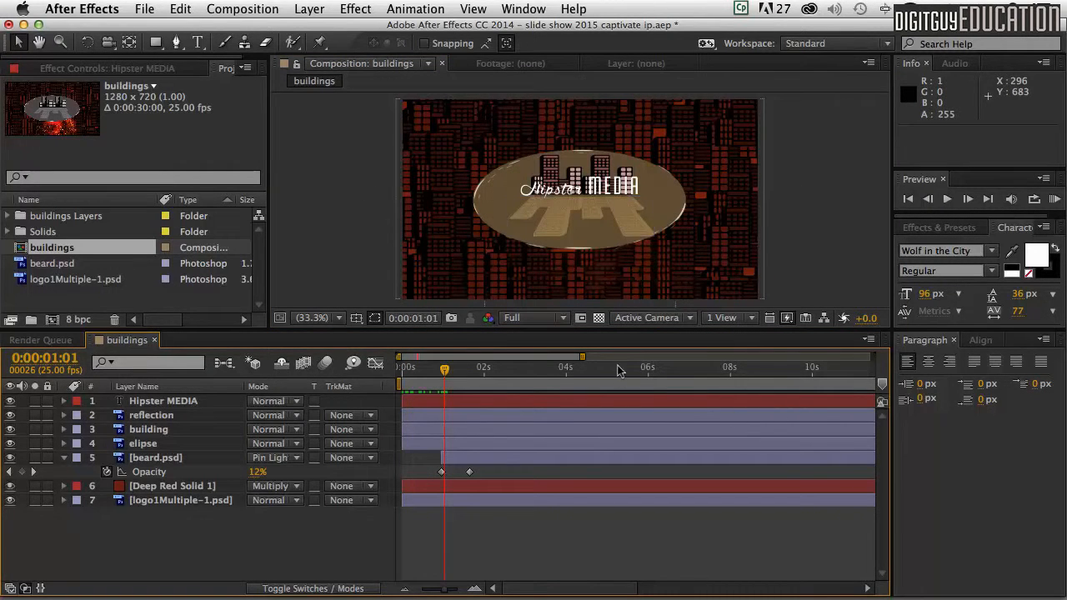
mouse_move(581, 357)
left_mouse_down()
mouse_move(872, 356)
mouse_move(383, 360)
mouse_move(591, 355)
left_mouse_up()
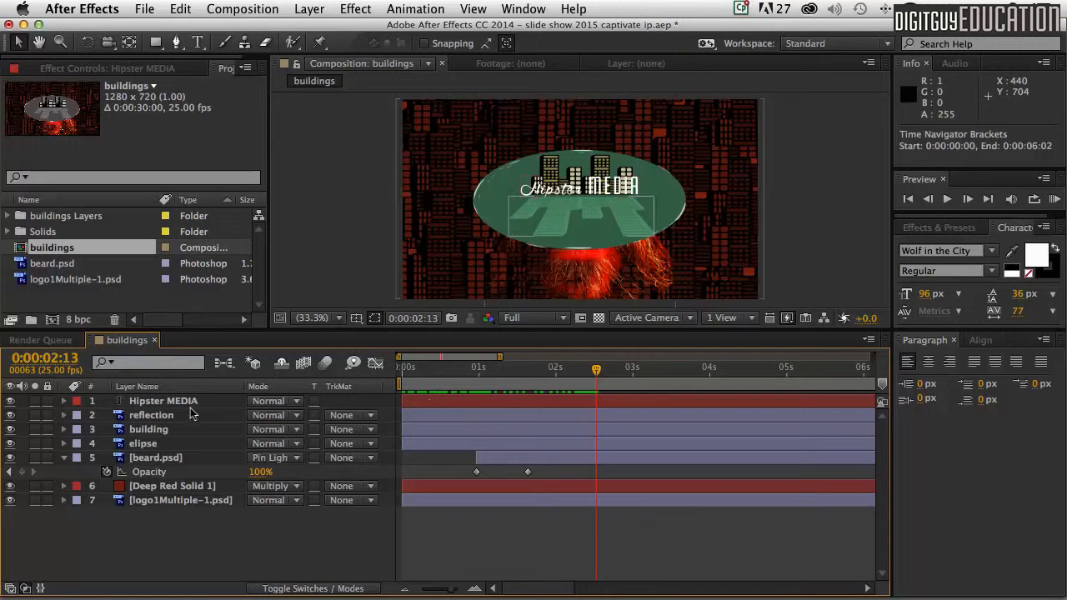
left_click(456, 398)
left_click_drag(456, 400, 605, 368)
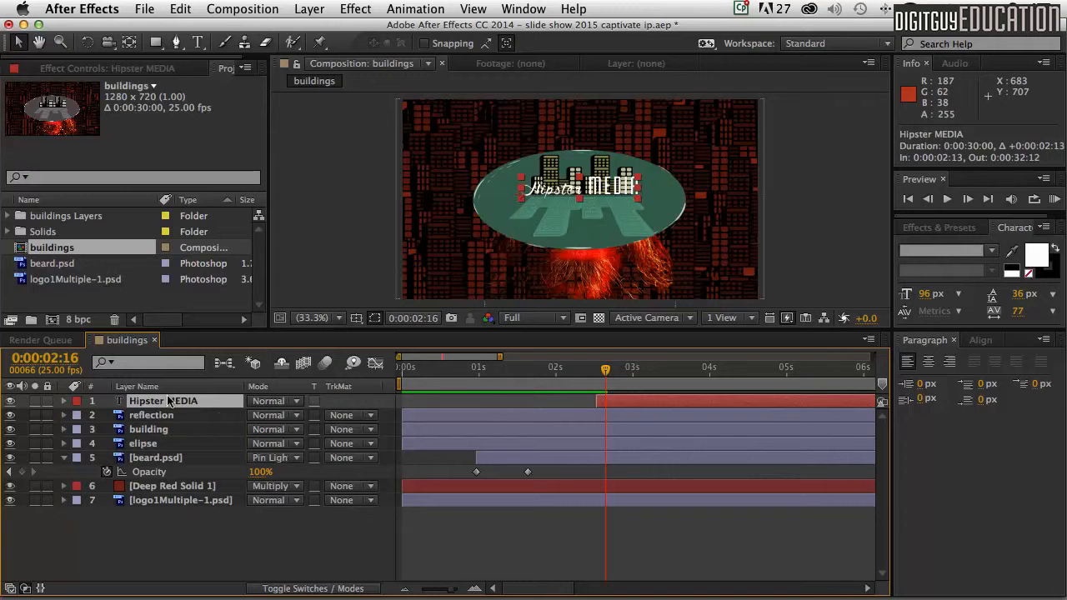
- Place the Hipster MEDIA layer directly below the reflection layer and set the current time to its In point, 0:00:02:13
left_click_drag(165, 394, 162, 420)
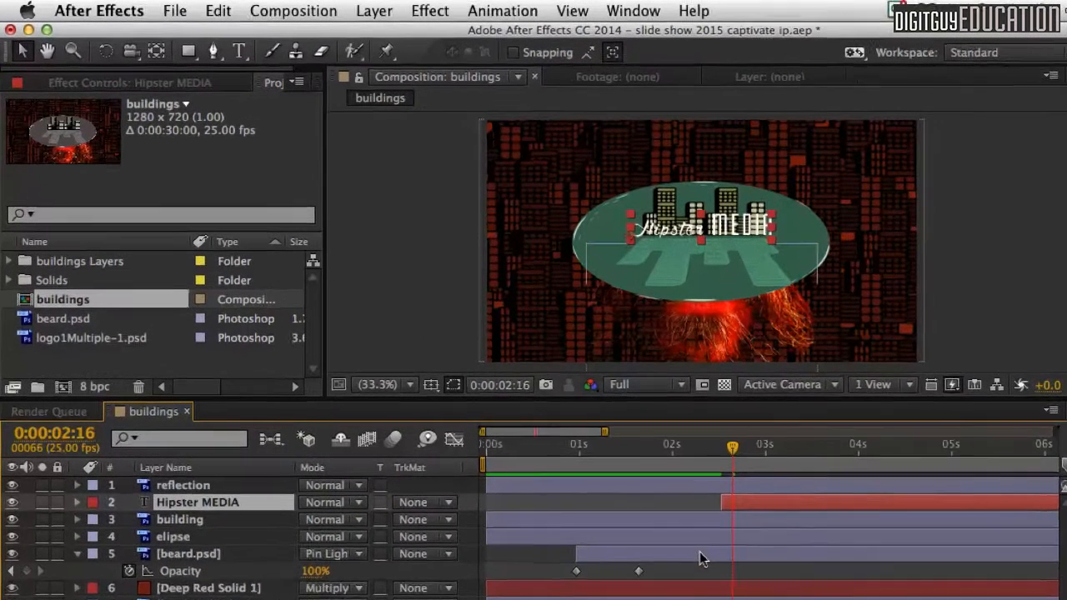
key("i")
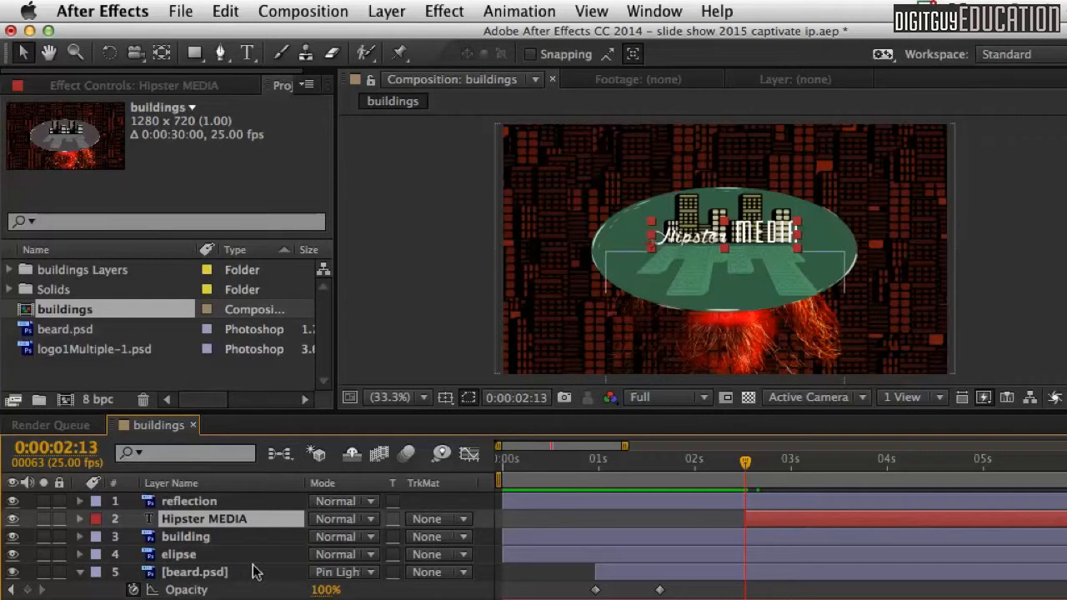
- Keyframe Opacity on the Hipster MEDIA and building layers at 0:00:02:13, setting Hipster MEDIA to 0% and leaving building at 100%
left_click(190, 538)
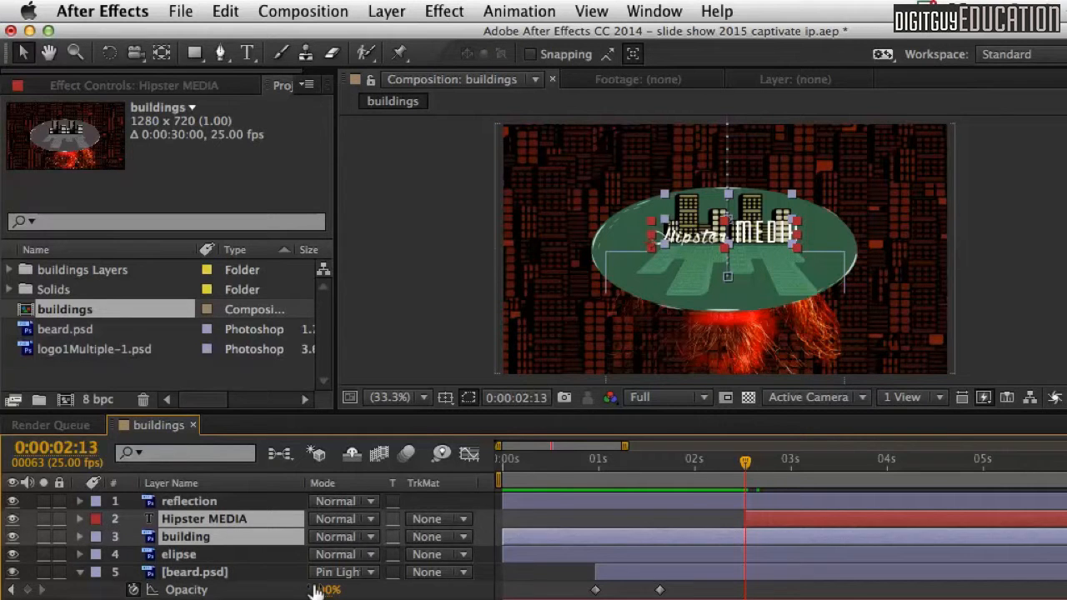
key("t")
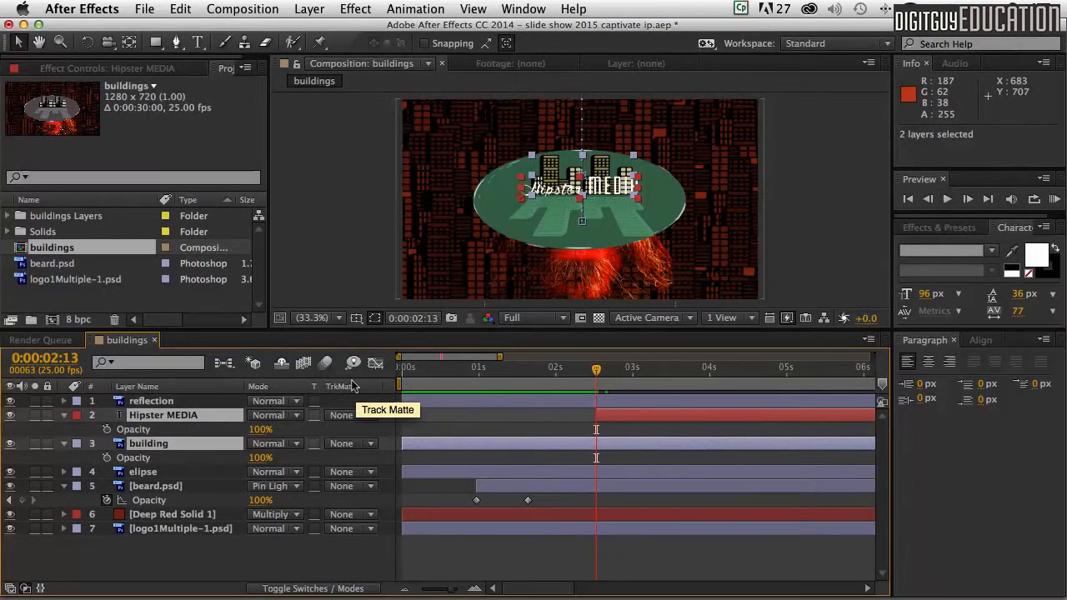
left_click(107, 429)
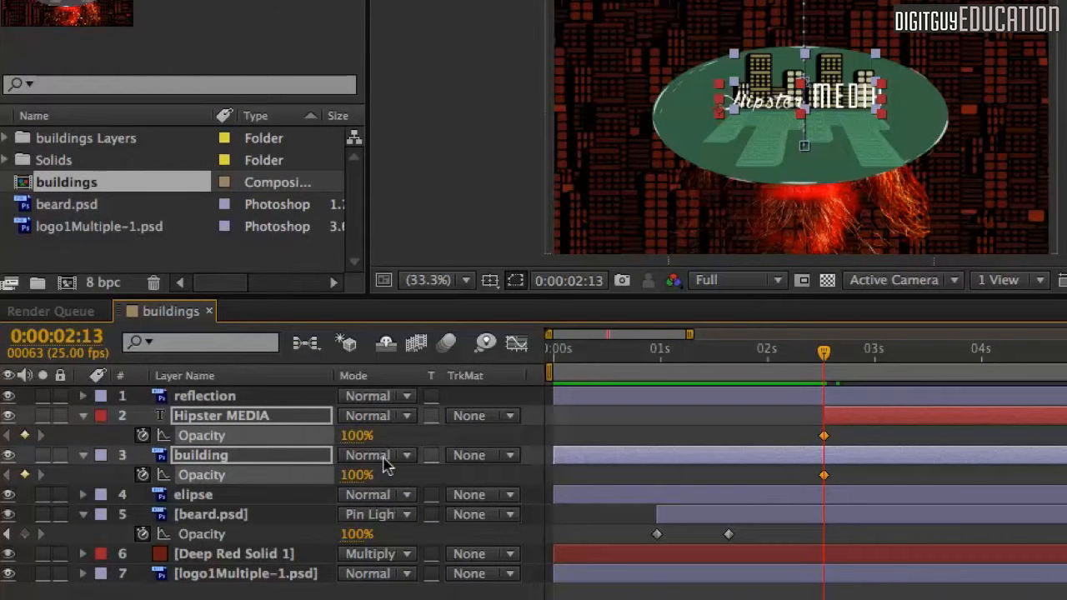
left_click(716, 425)
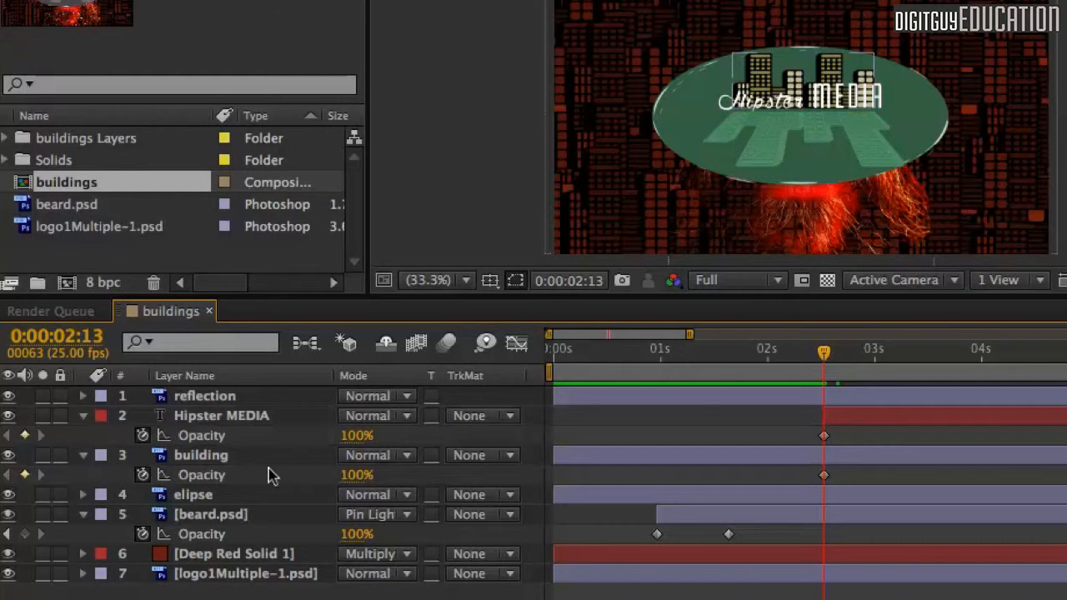
left_click(227, 416)
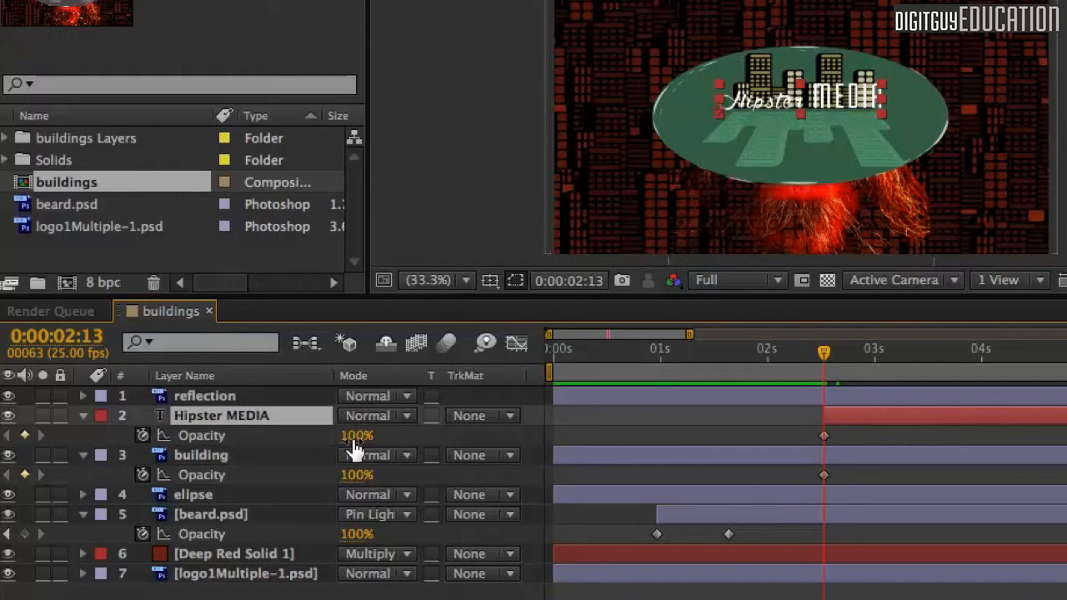
left_click_drag(352, 434, 220, 419)
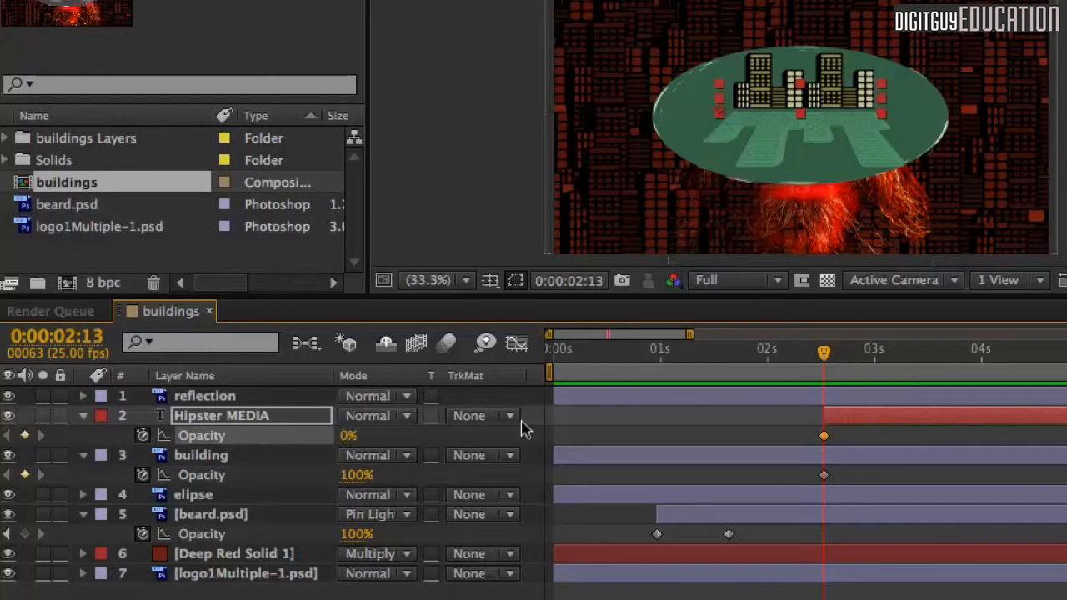
- At 0:00:03:01, keyframe Hipster MEDIA's Opacity to 100% and building's Opacity to 0%, and RAM-preview the crossfade from the start
left_click_drag(822, 349, 877, 353)
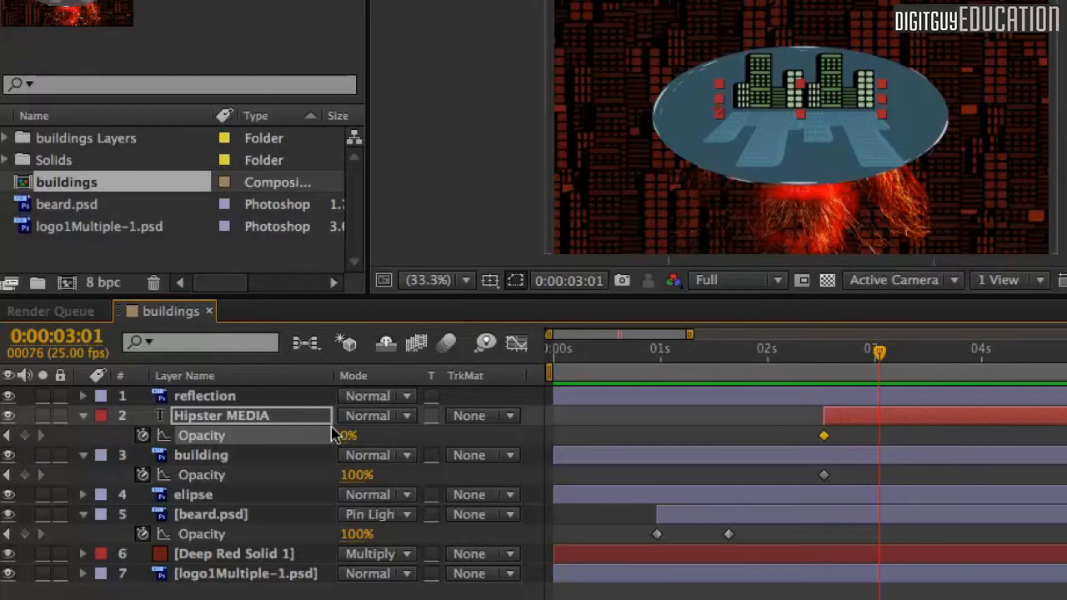
left_click_drag(343, 435, 463, 429)
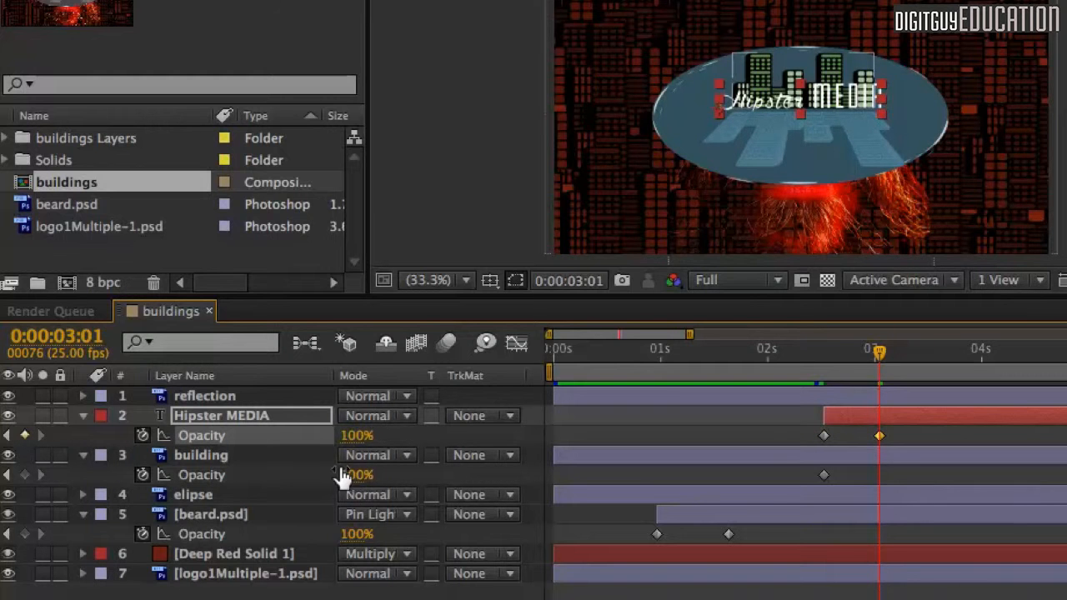
left_click_drag(345, 474, 223, 474)
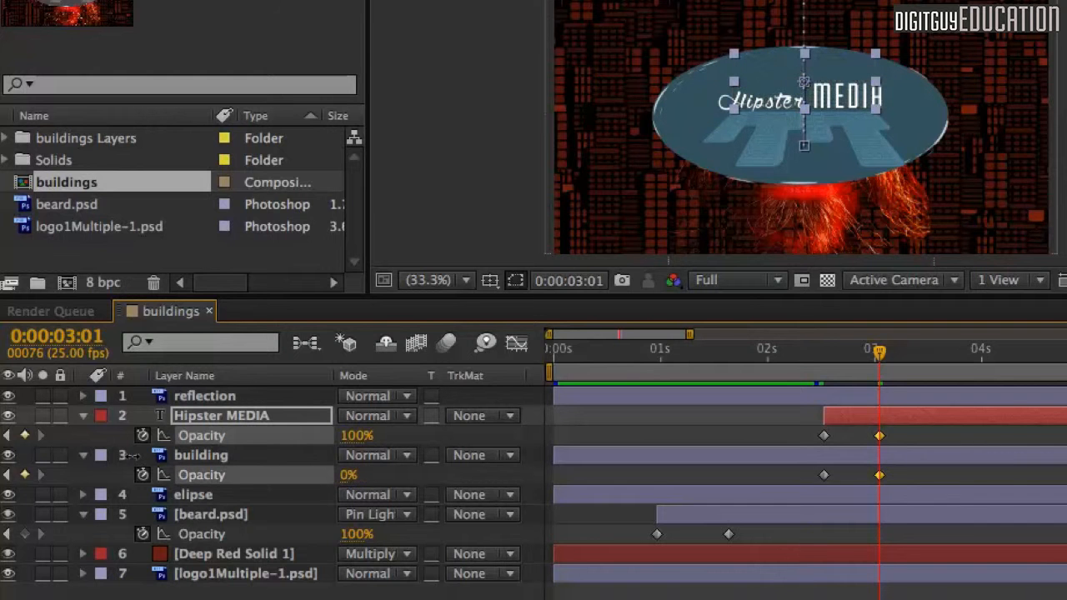
left_click(133, 455)
left_click_drag(875, 352, 522, 360)
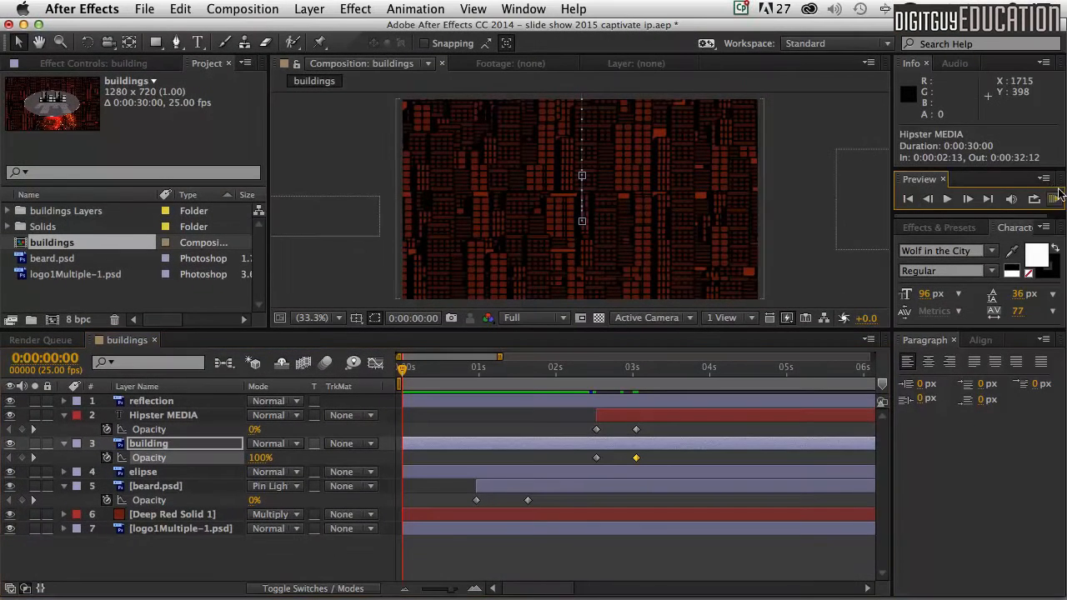
left_click(1066, 117)
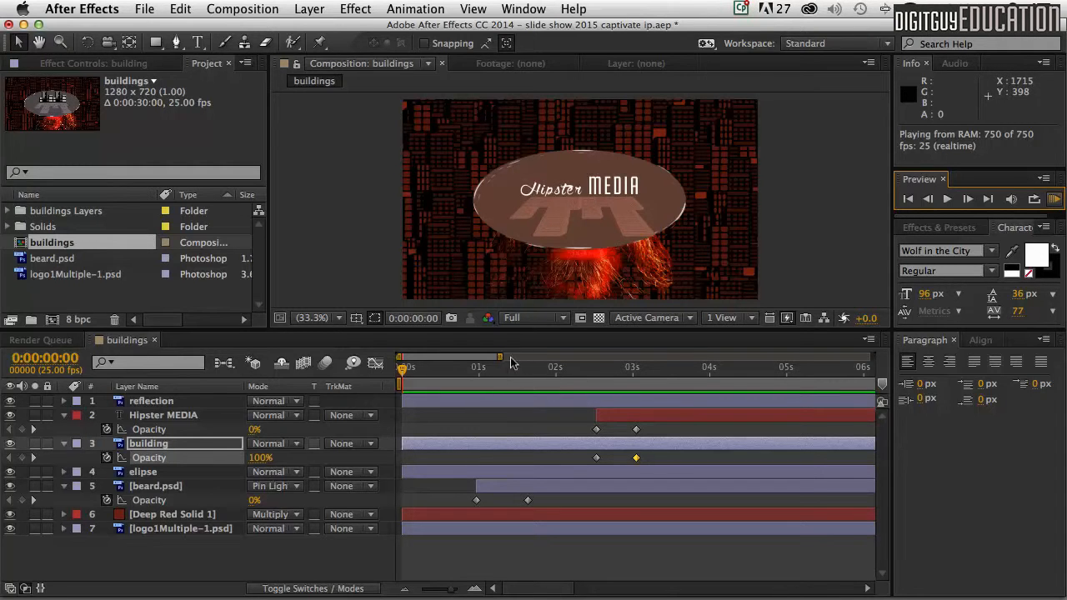
- End the work area at 0:00:05:13, trim the buildings composition to the work area and return to the first frame
left_click_drag(497, 353, 679, 344)
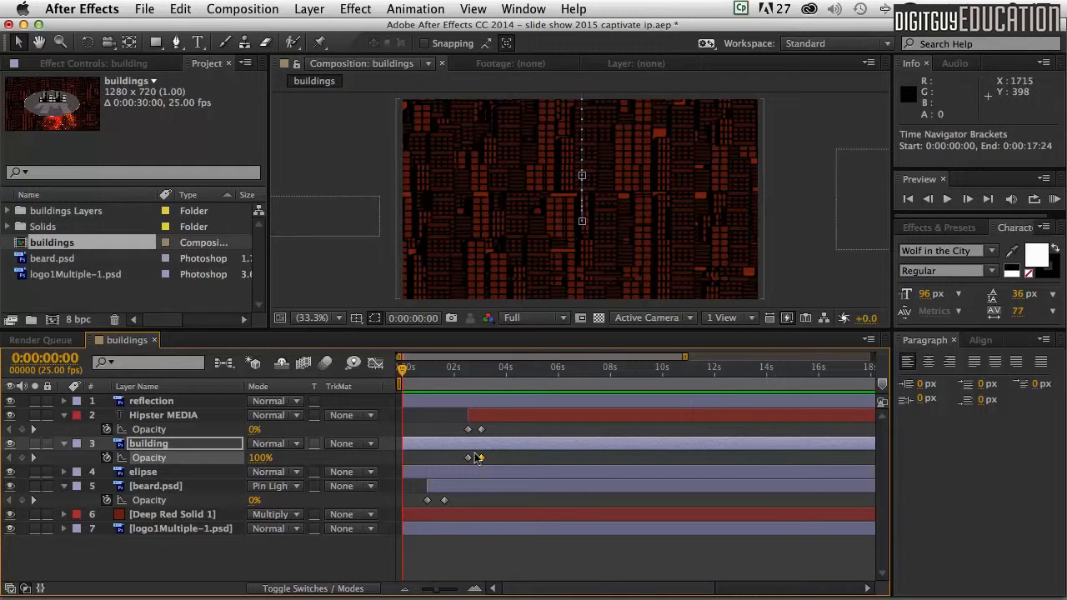
left_click_drag(400, 370, 543, 367)
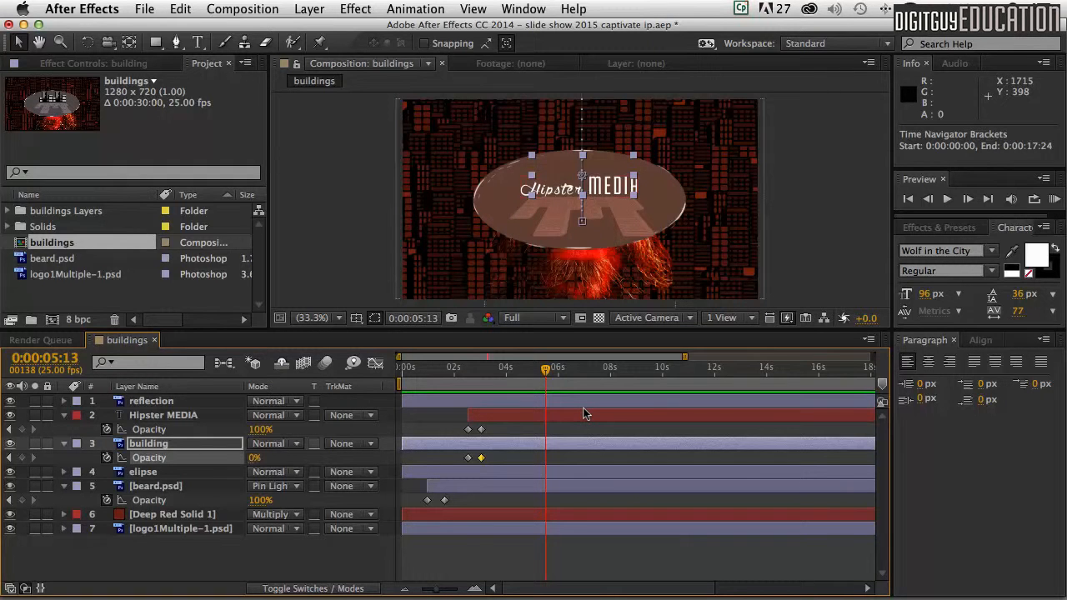
key("n")
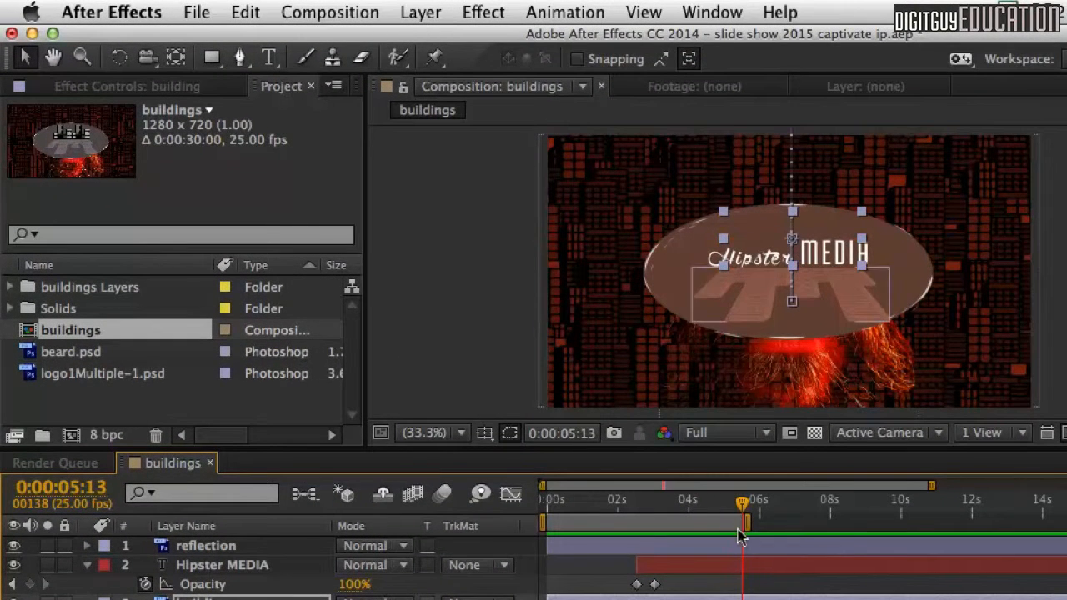
left_click_drag(741, 502, 718, 497)
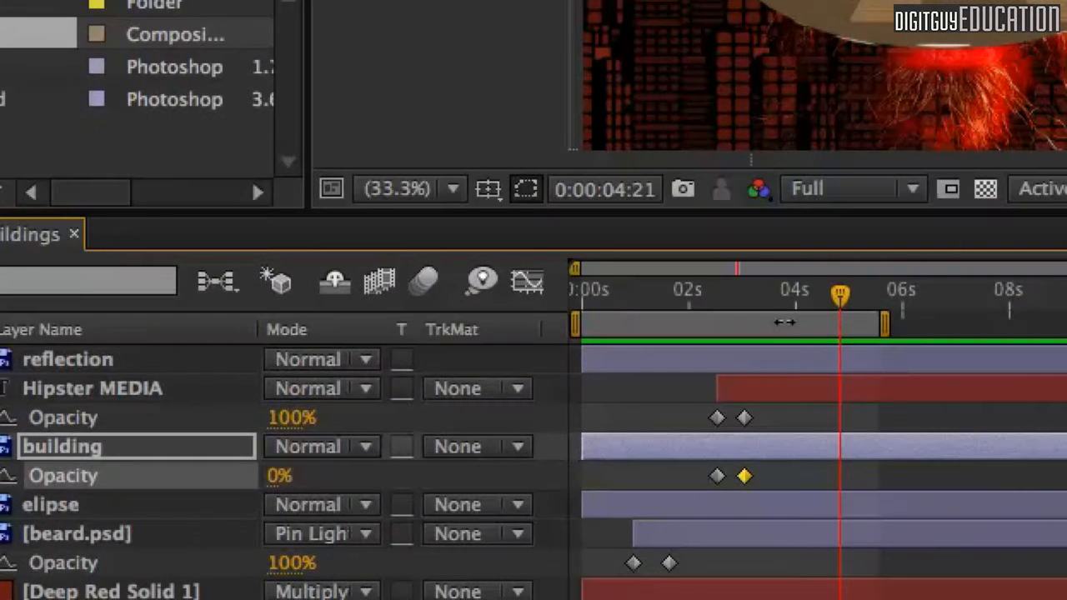
right_click(785, 312)
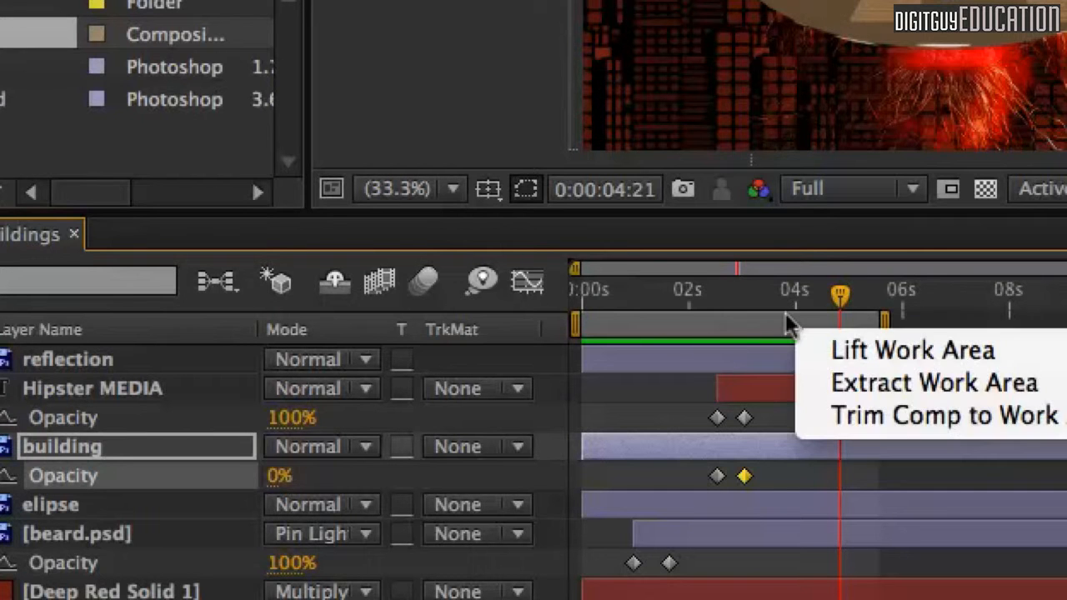
left_click(835, 414)
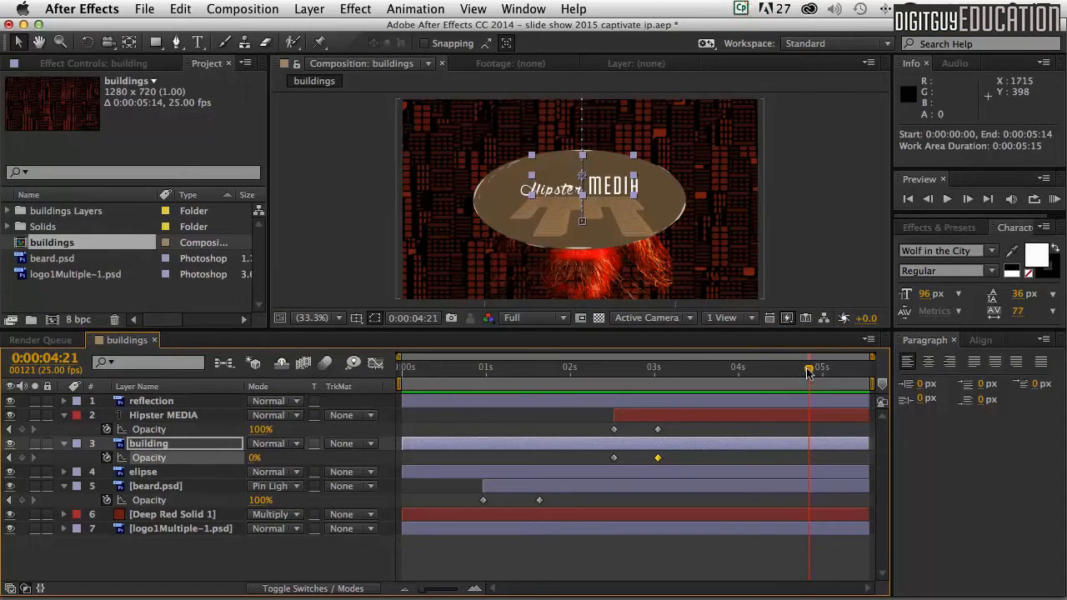
left_click_drag(850, 364, 395, 350)
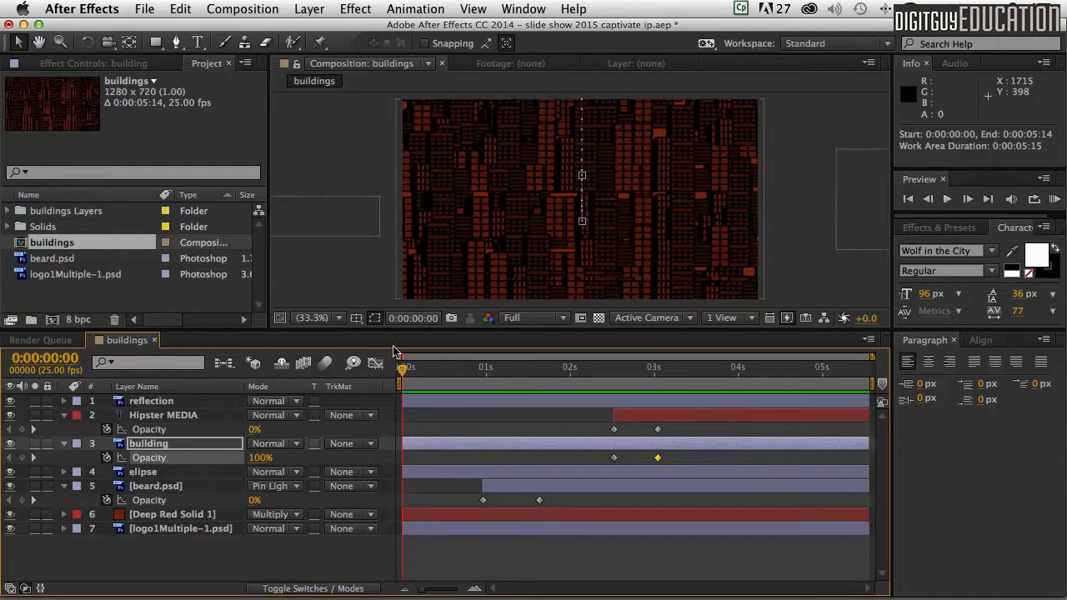
- Create a new composition with the HDV/HDTV 720 25 preset and a duration of 0:00:30:00
left_click(223, 9)
left_click(225, 30)
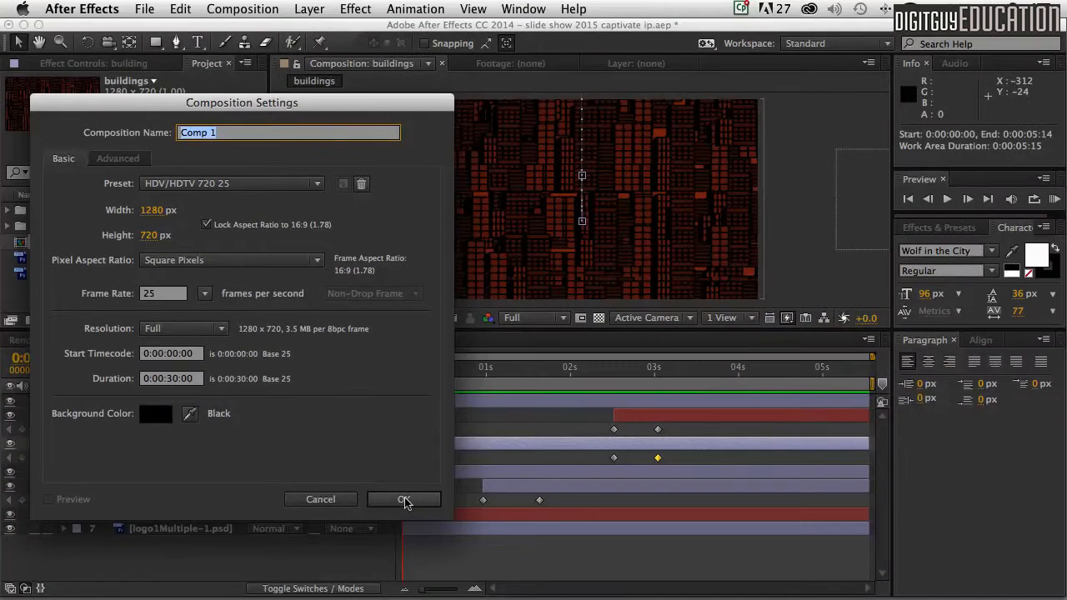
left_click(405, 499)
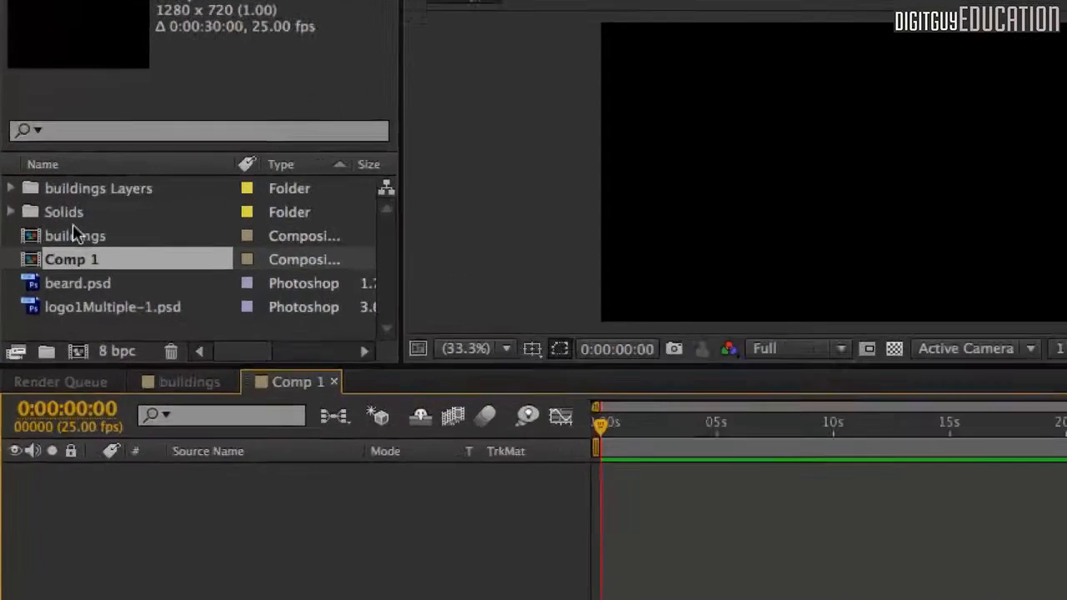
- Rename the buildings composition as intro
left_click(52, 243)
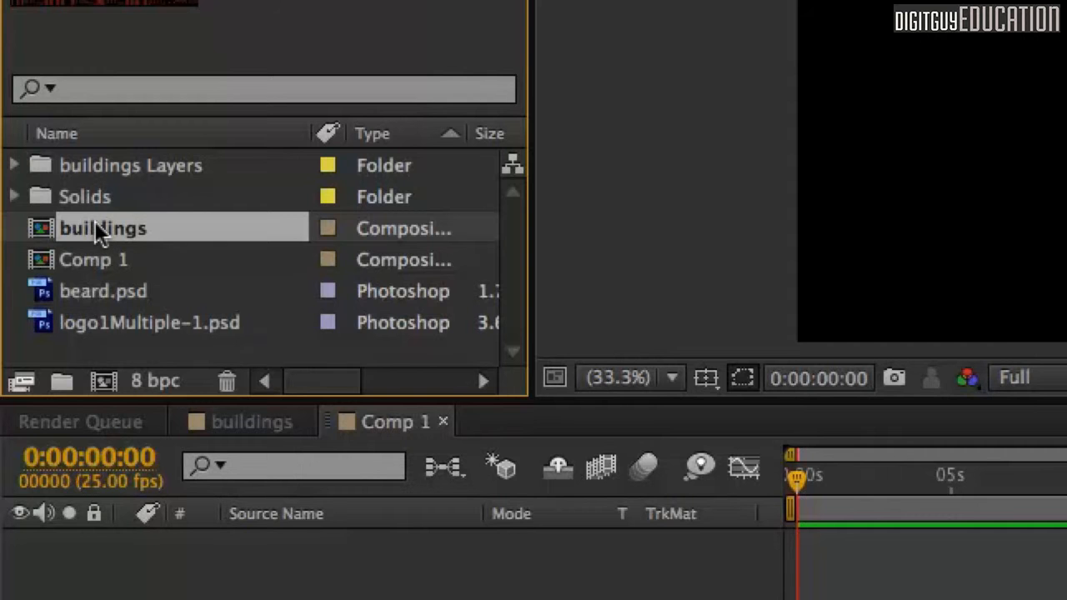
key("Return")
type("intr")
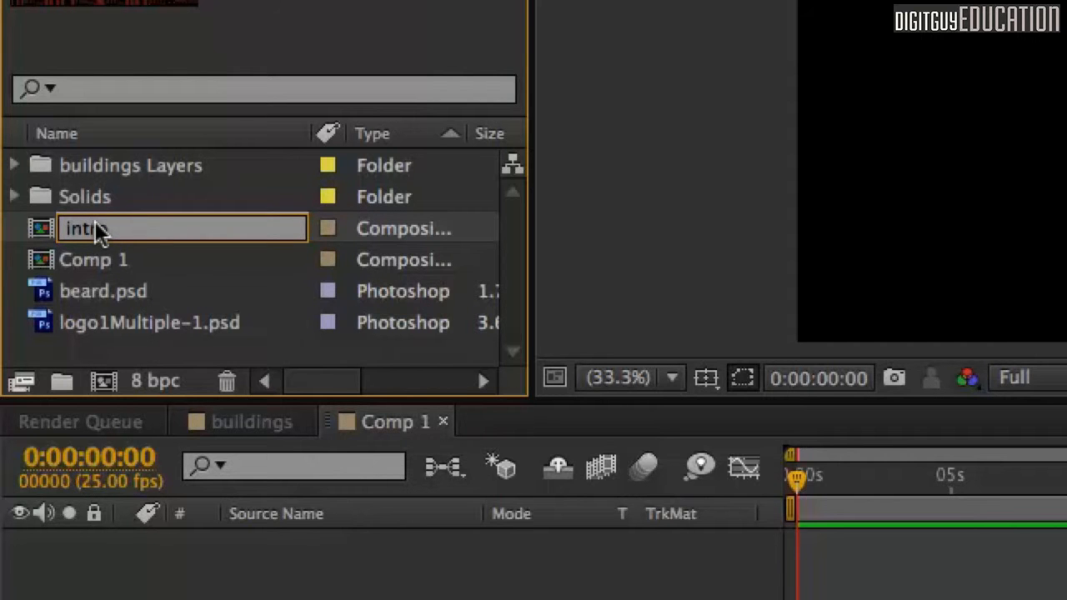
type("o")
key("Return")
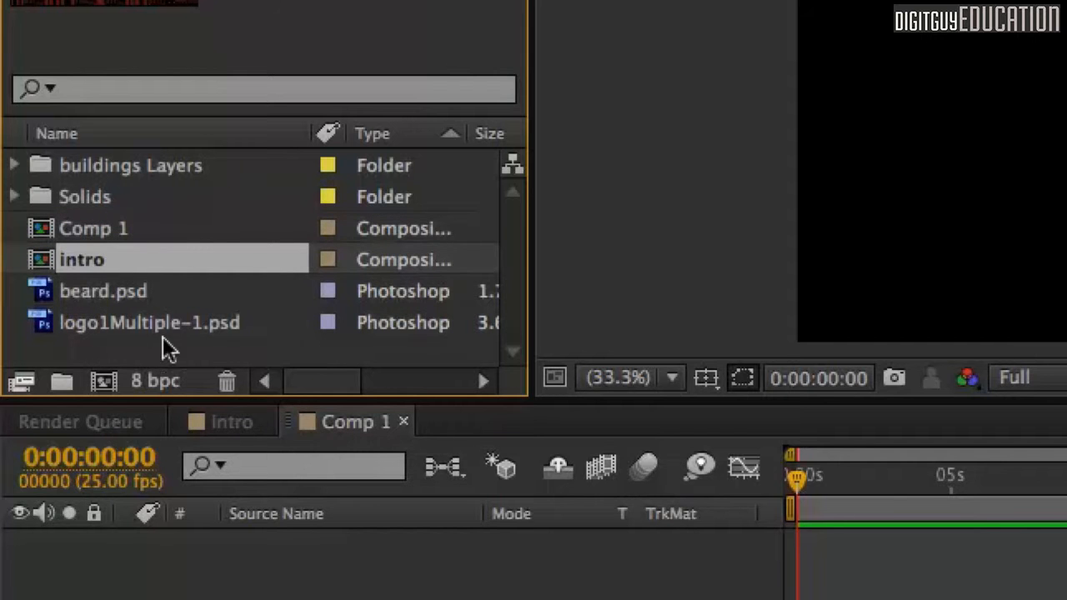
- Add the intro composition to Comp 1 as a layer starting at 0:00:00:00 and rename Comp 1 as final
left_click_drag(35, 251, 111, 445)
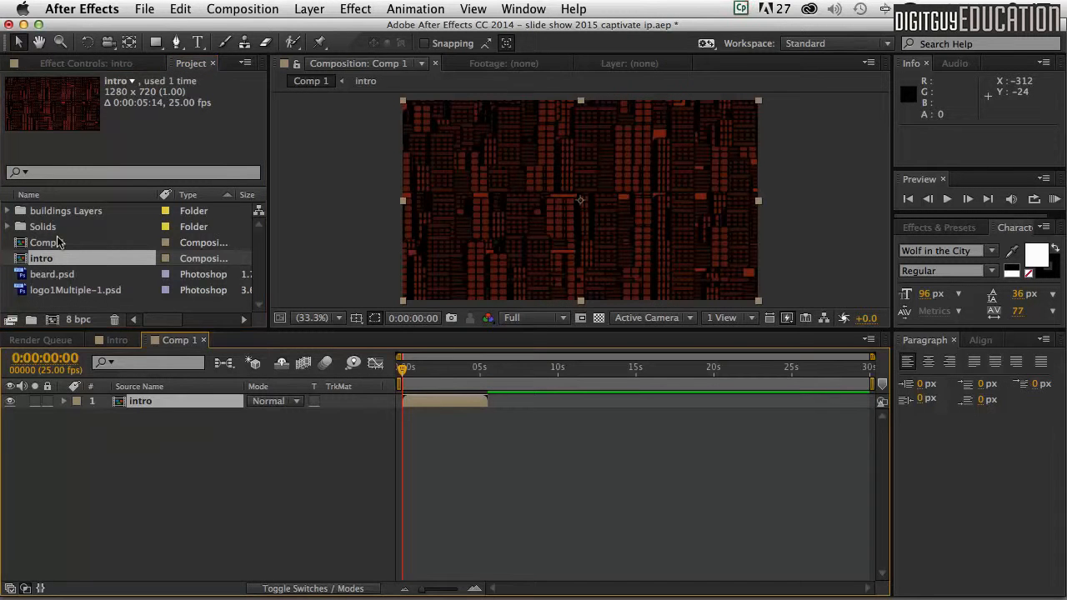
left_click(44, 243)
left_click(43, 242)
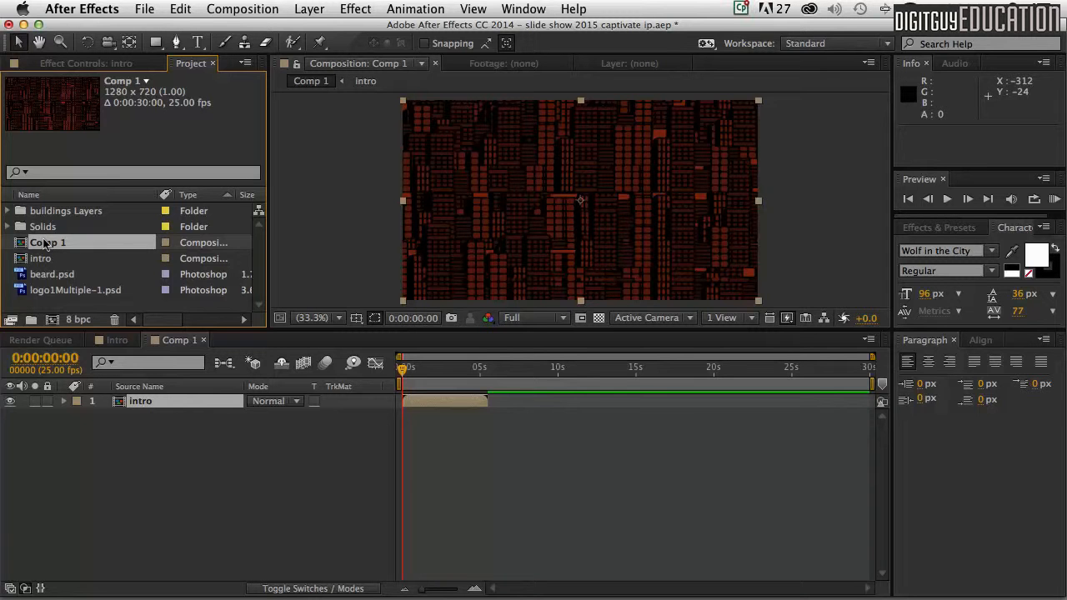
key("Return")
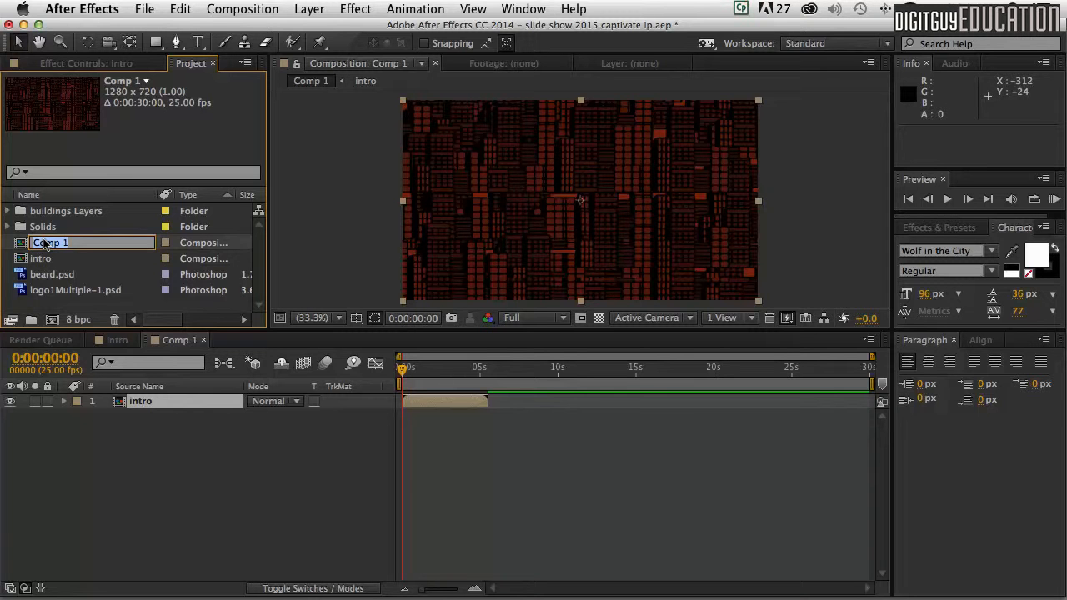
type("final")
key("Return")
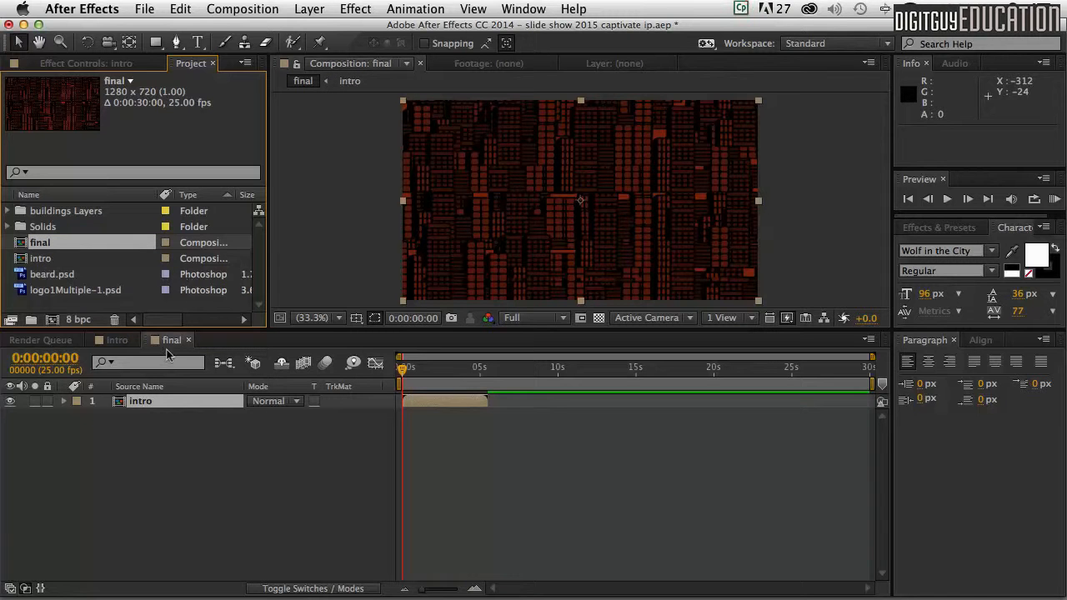
- Find the CC Pixel Polly effect with the search term "pixel" and apply it to the intro layer in the final composition
mouse_move(401, 370)
left_mouse_down()
mouse_move(476, 370)
mouse_move(403, 368)
left_mouse_up()
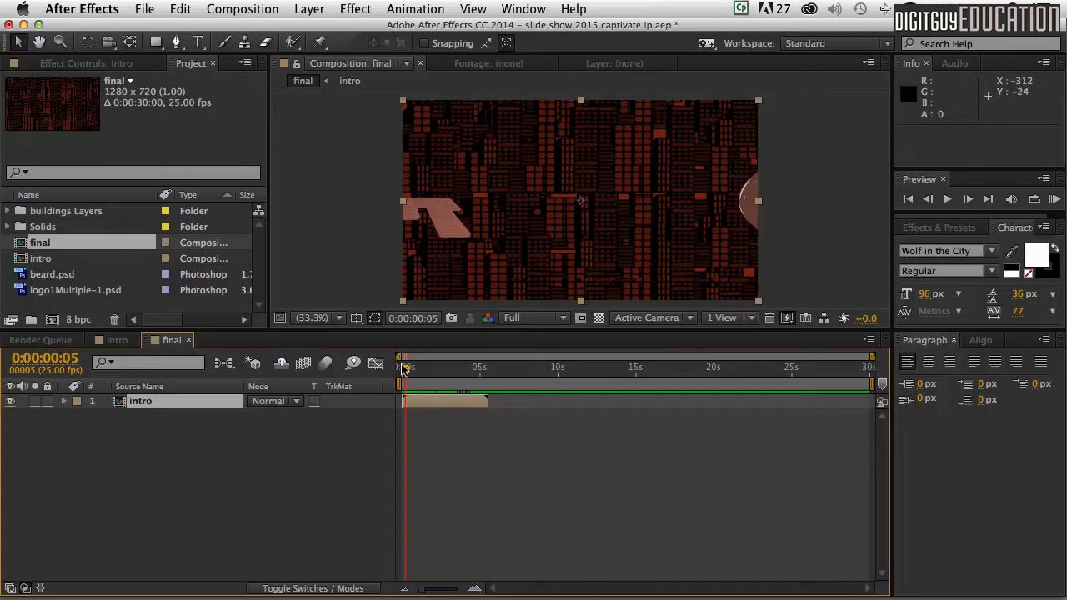
left_click_drag(404, 369, 409, 369)
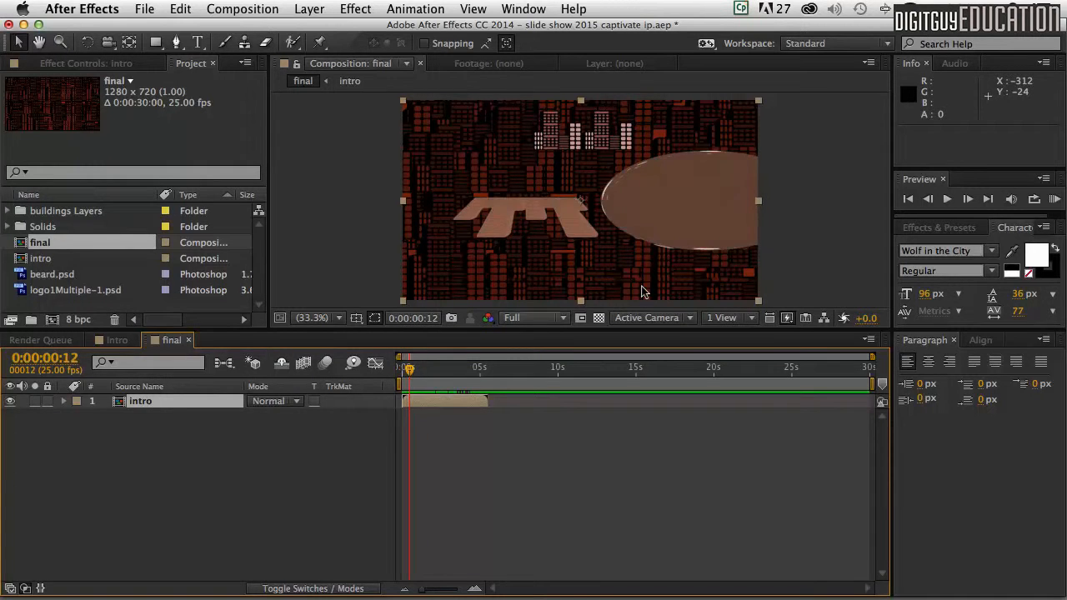
left_click(936, 228)
left_click(959, 247)
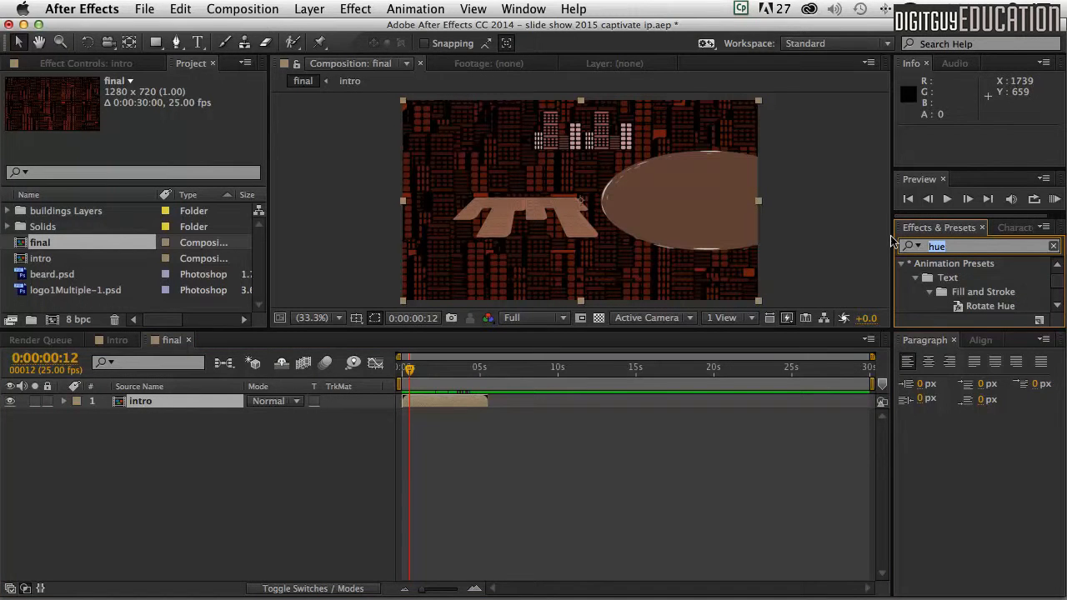
type("pixel")
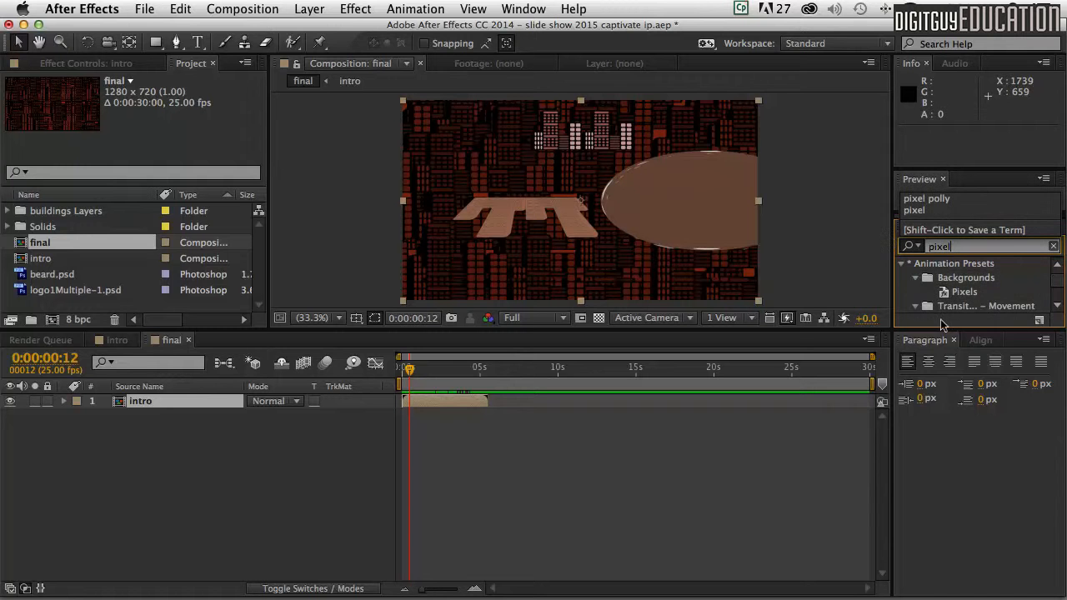
left_click_drag(949, 334, 446, 439)
left_click(946, 348)
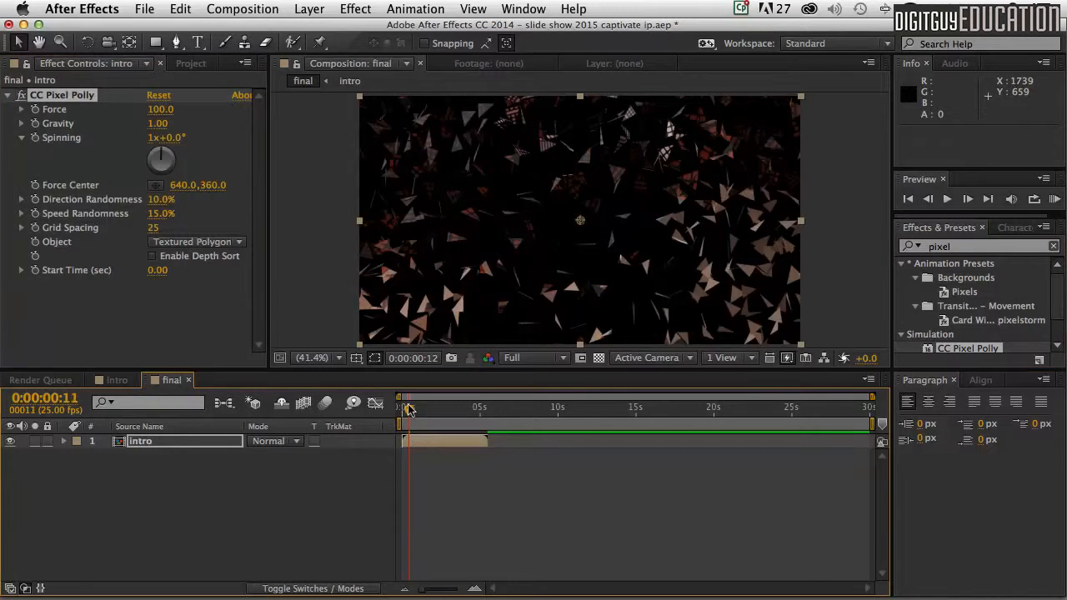
- Play the final composition from the first frame to check how CC Pixel Polly shatters the intro layer
left_click_drag(408, 409, 401, 406)
key("space")
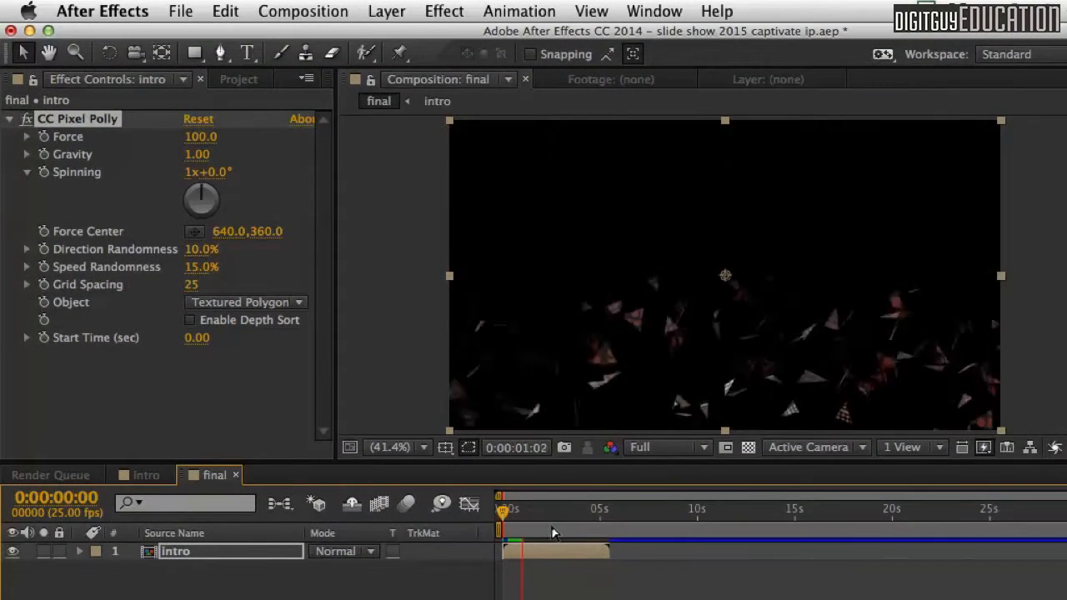
left_click_drag(533, 510, 494, 510)
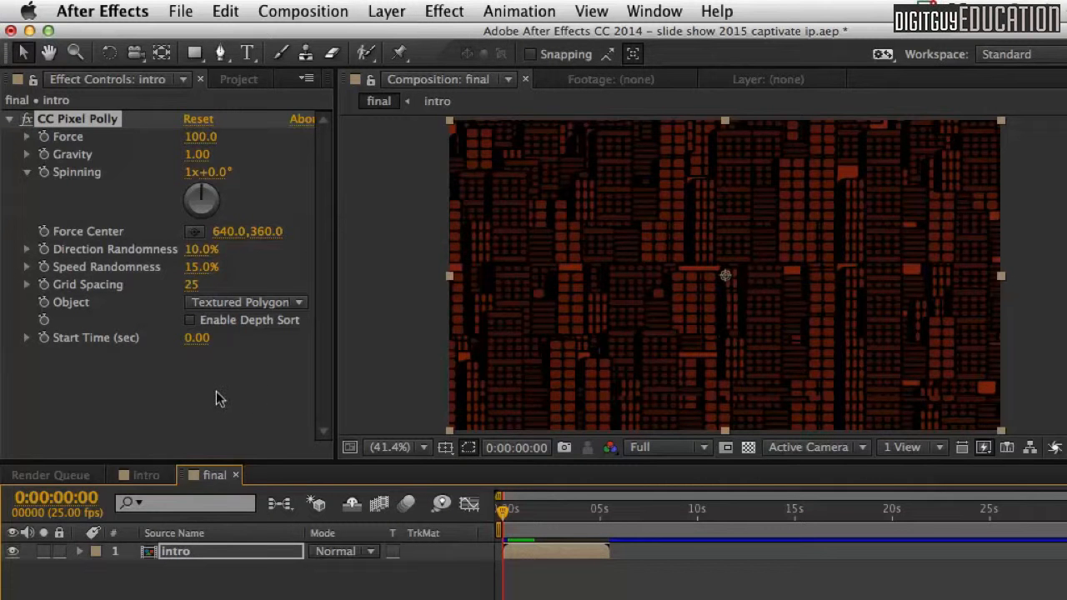
key("h")
key("space")
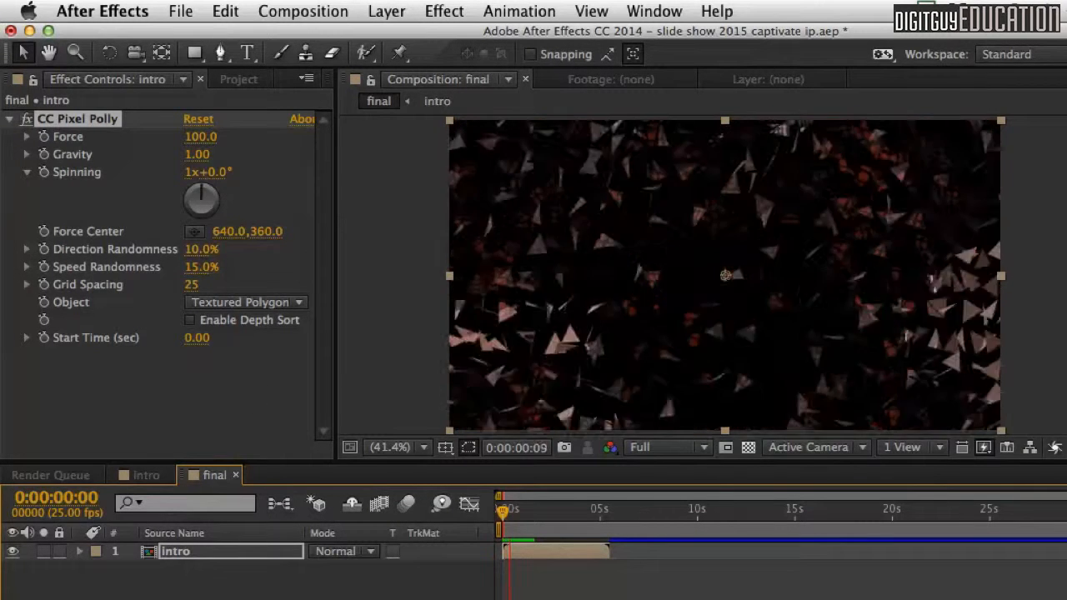
- Delay the CC Pixel Polly shatter to a start time of 4.5 seconds and play the final composition from the first frame
left_click_drag(516, 508, 588, 510)
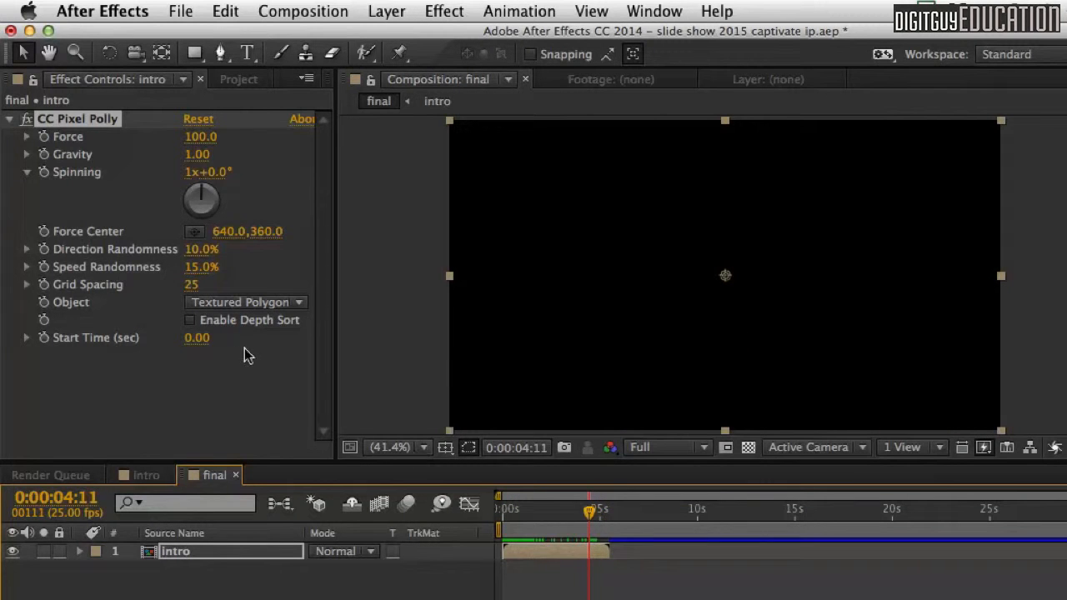
left_click(195, 339)
type("4.5")
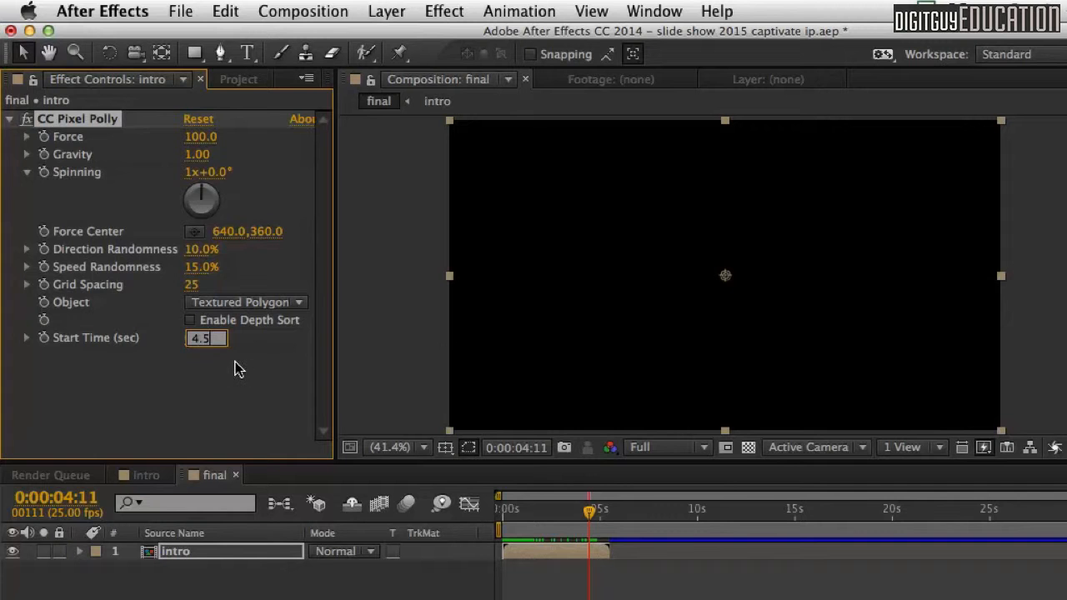
key("Return")
left_click_drag(589, 510, 491, 510)
key("space")
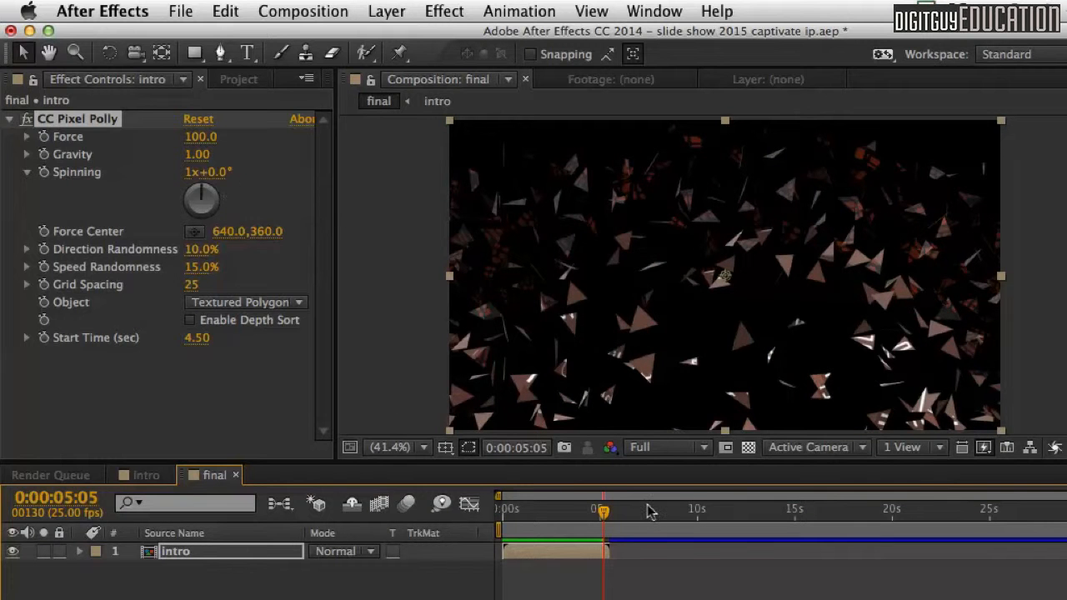
- Set the CC Pixel Polly gravity to 0.15 and its force to 184 on the intro layer
left_click_drag(601, 510, 565, 510)
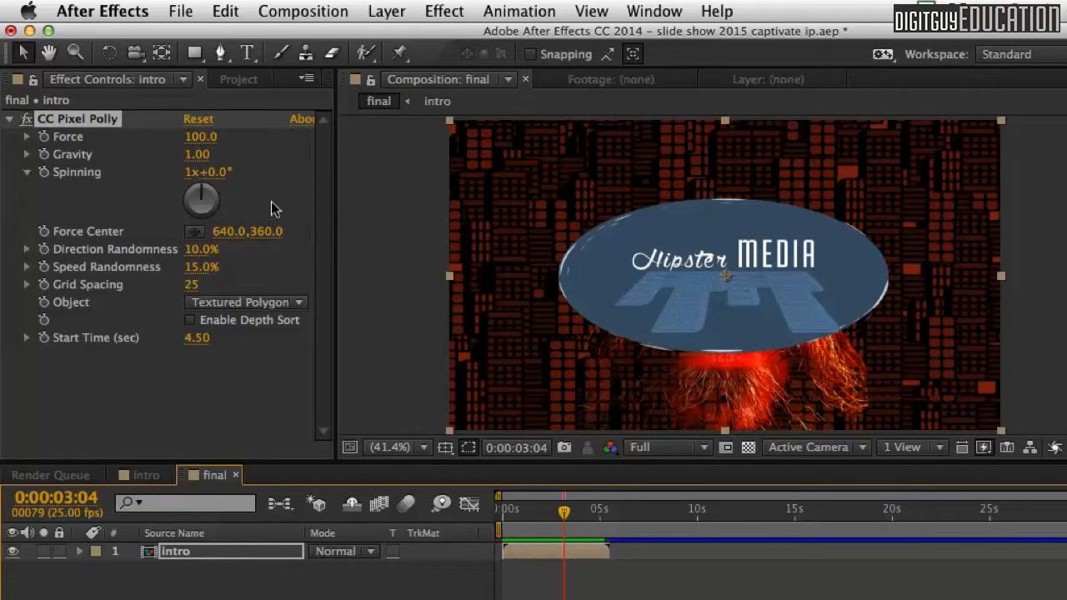
left_click_drag(192, 158, 167, 145)
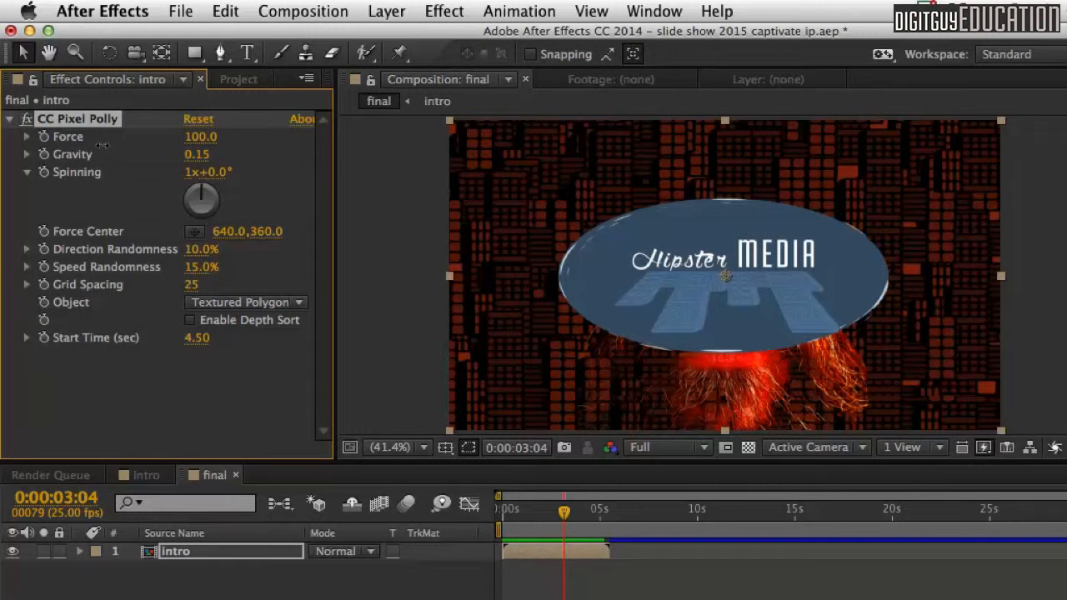
mouse_move(565, 510)
left_mouse_down()
mouse_move(596, 511)
mouse_move(584, 510)
left_mouse_up()
left_click_drag(200, 139, 233, 129)
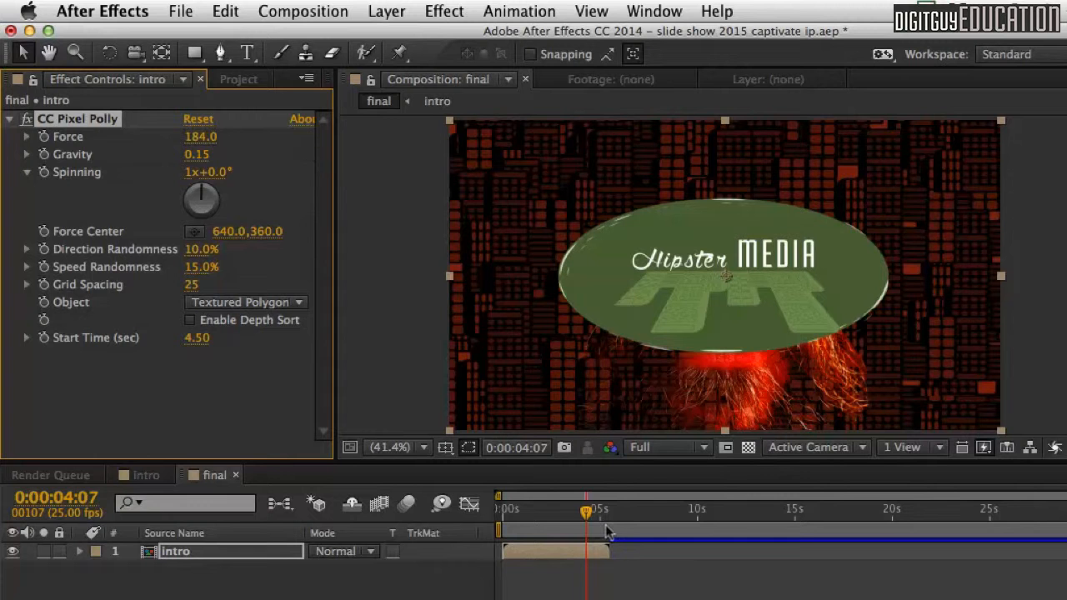
- Enlarge the shattered pieces with a CC Pixel Polly grid spacing of 131 and play the final composition from the first frame
left_click_drag(584, 512, 591, 510)
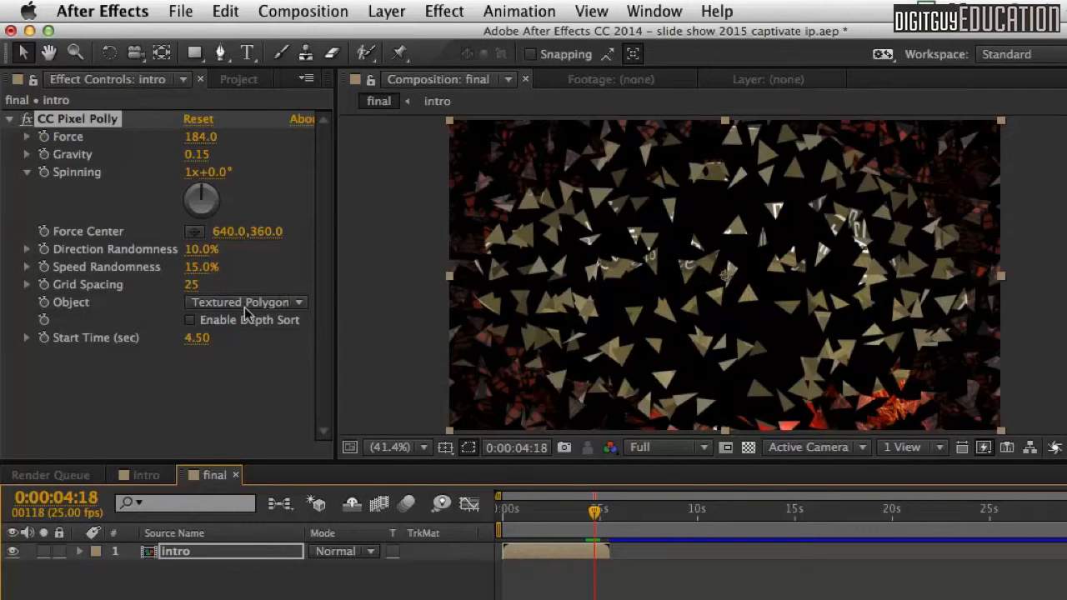
left_click_drag(184, 283, 291, 283)
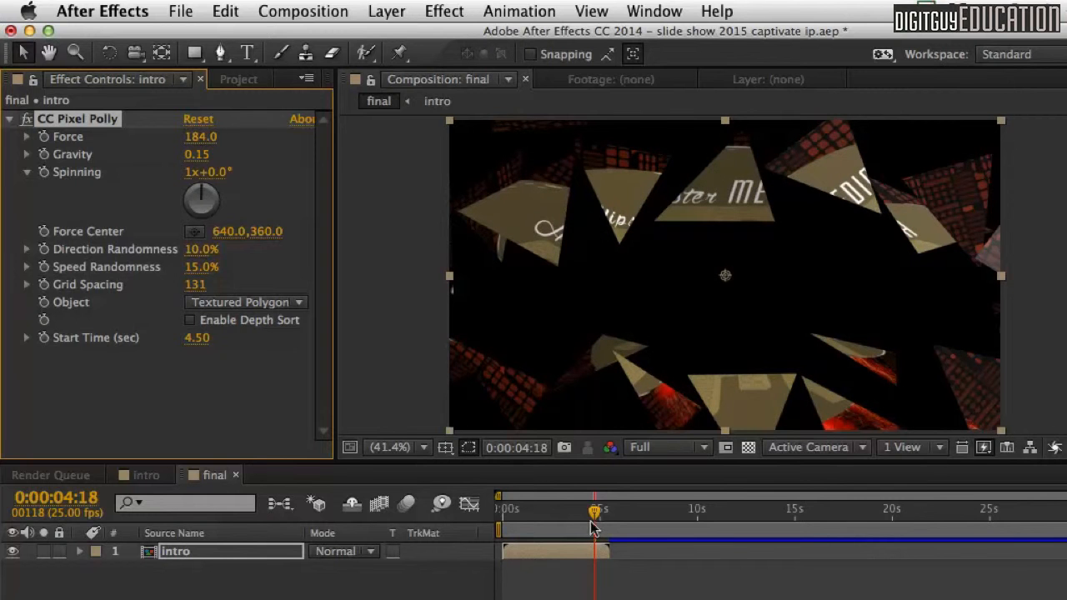
left_click_drag(595, 508, 498, 500)
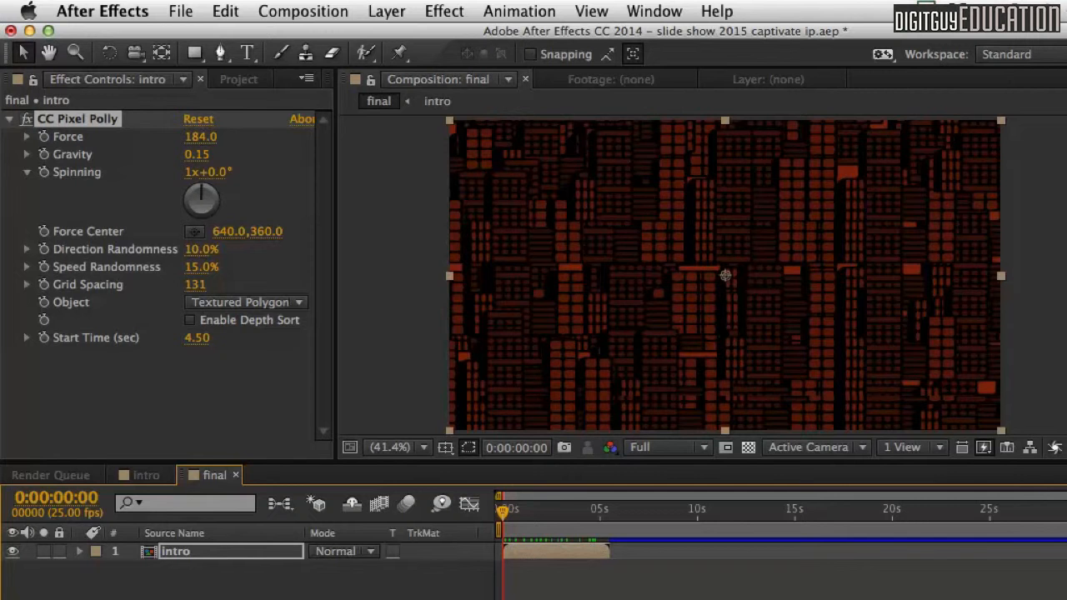
key("space")
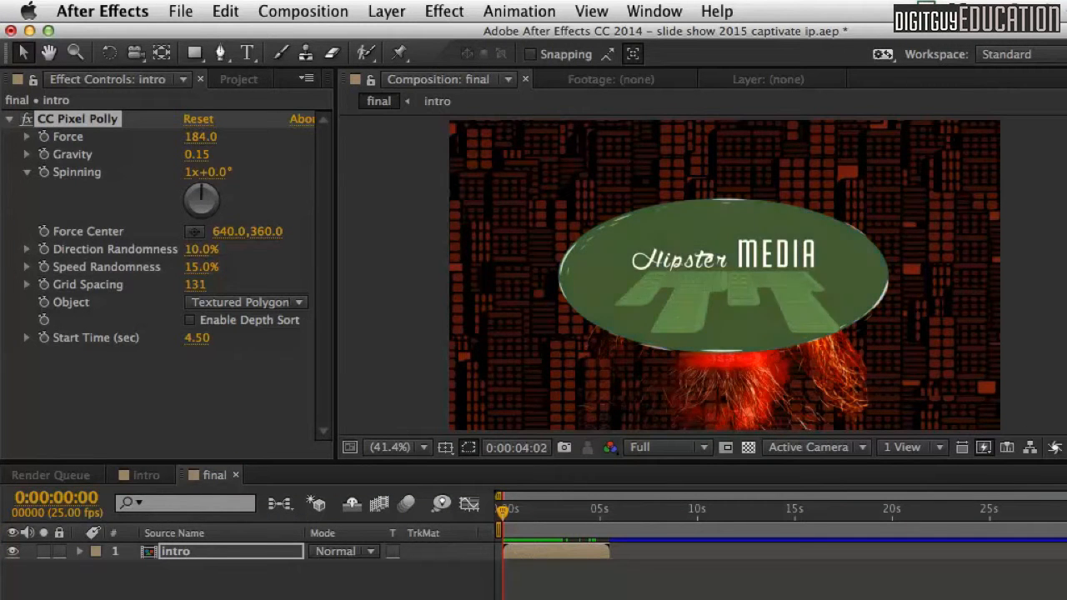